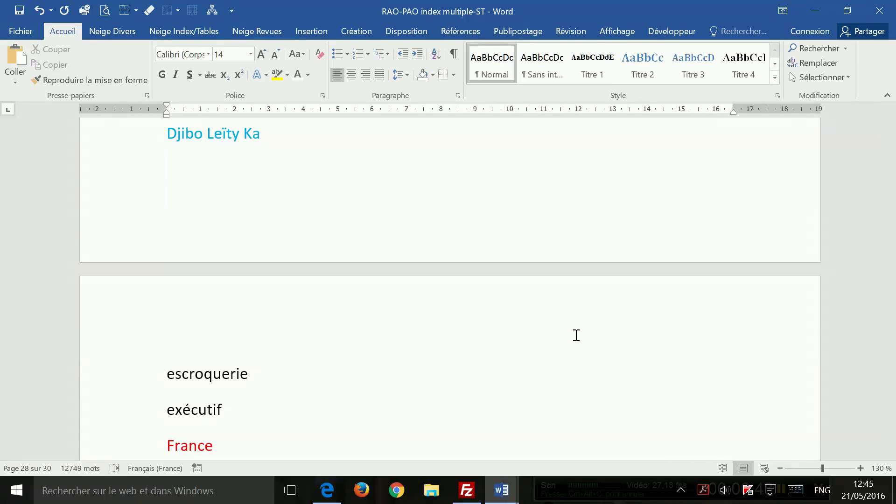
- Review the list of terms to index and the table assigning switches n, v and m to the index types
scroll(551, 338, up, 2)
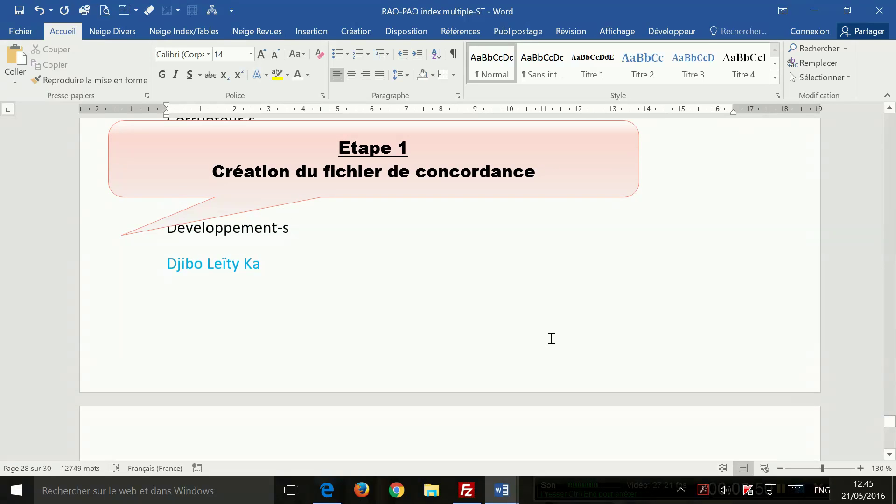
scroll(551, 338, down, 2)
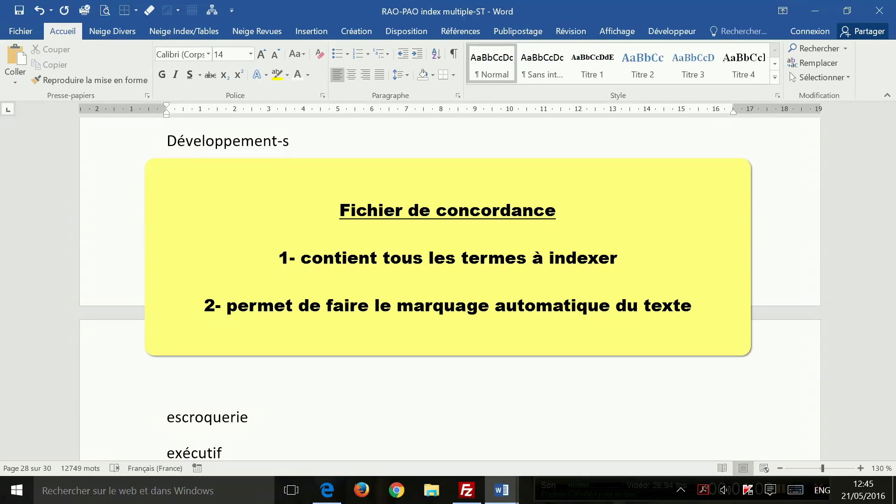
scroll(552, 338, up, 12)
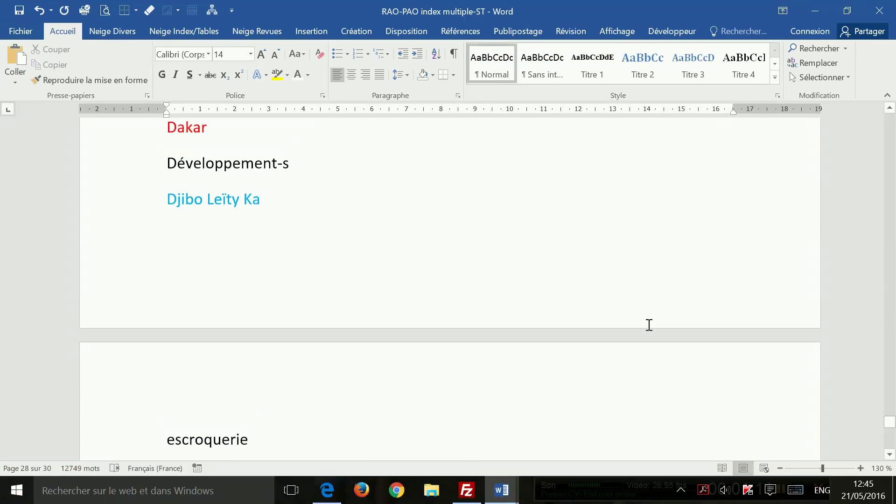
scroll(532, 336, up, 3)
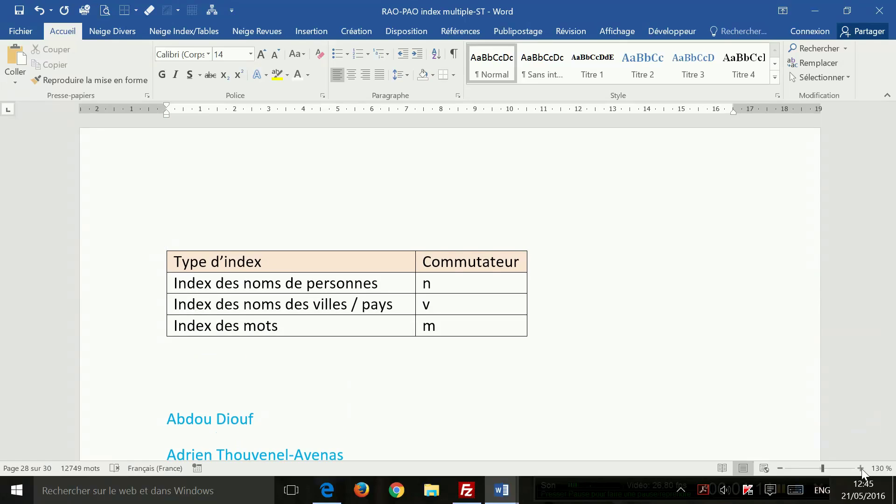
scroll(634, 326, down, 2)
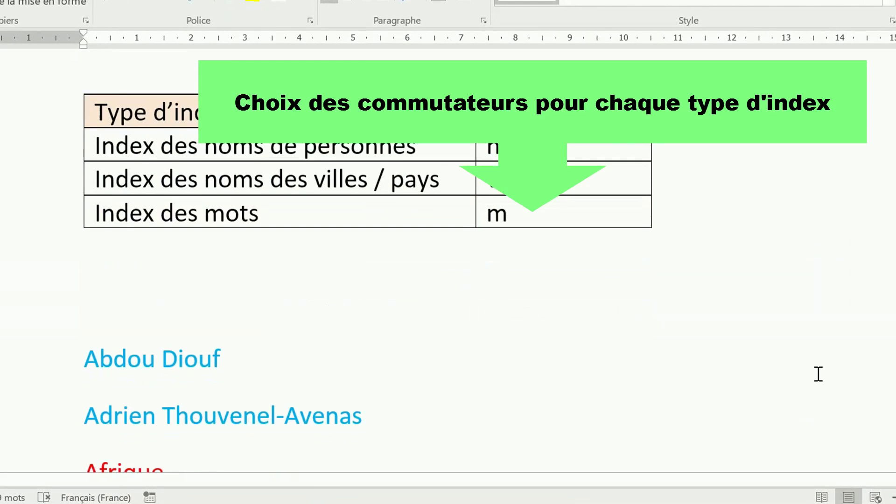
scroll(819, 373, up, 4)
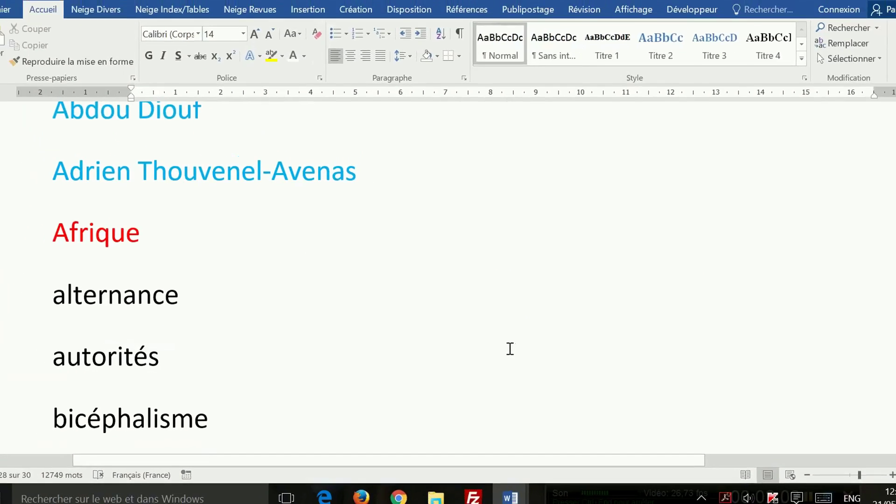
- Switch to the "concordance index multiple" document and insert several blank lines above its two-column table
mouse_move(508, 498)
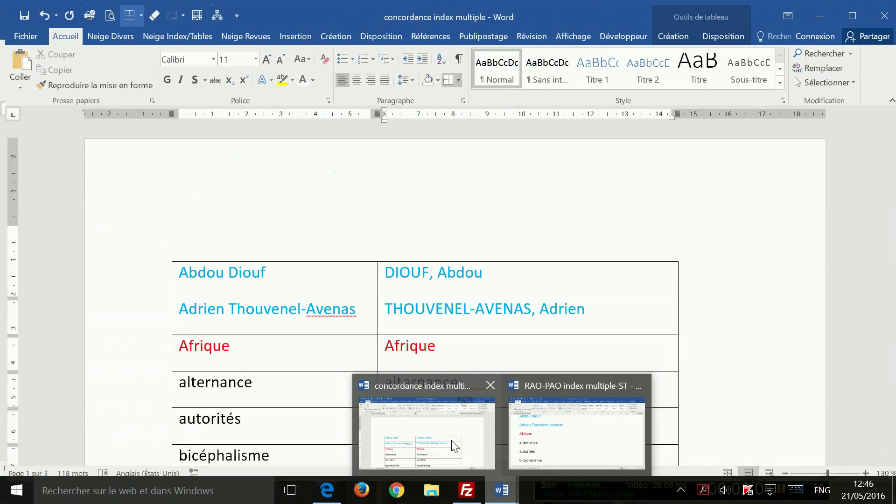
click(452, 440)
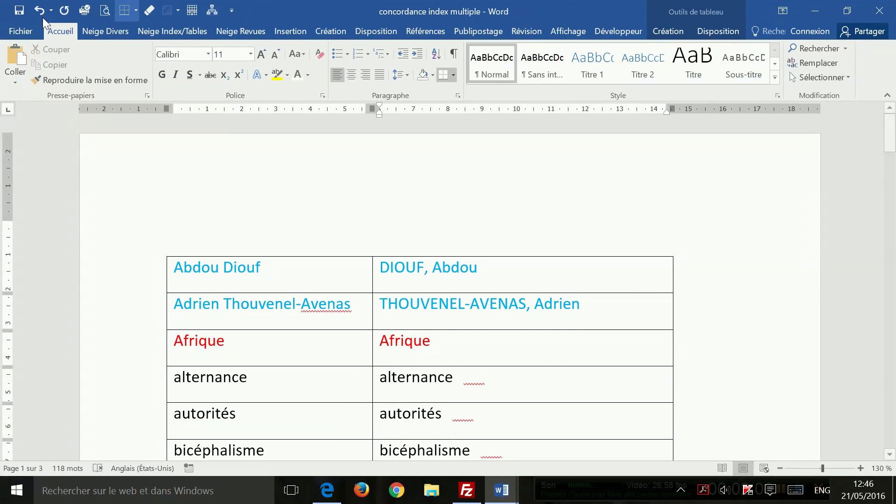
click(222, 235)
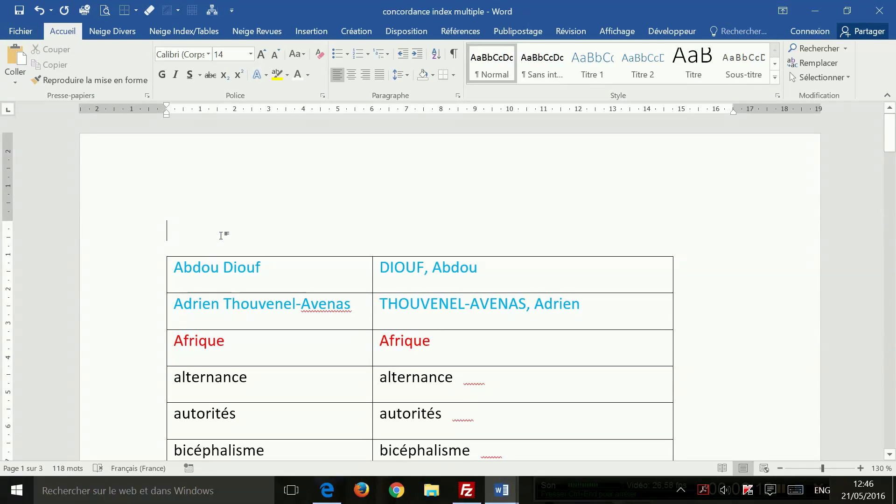
key(Return)
key(Return)
key(Return)
key(Return)
key(Return)
key(Return)
key(Return)
key(Return)
key(Return)
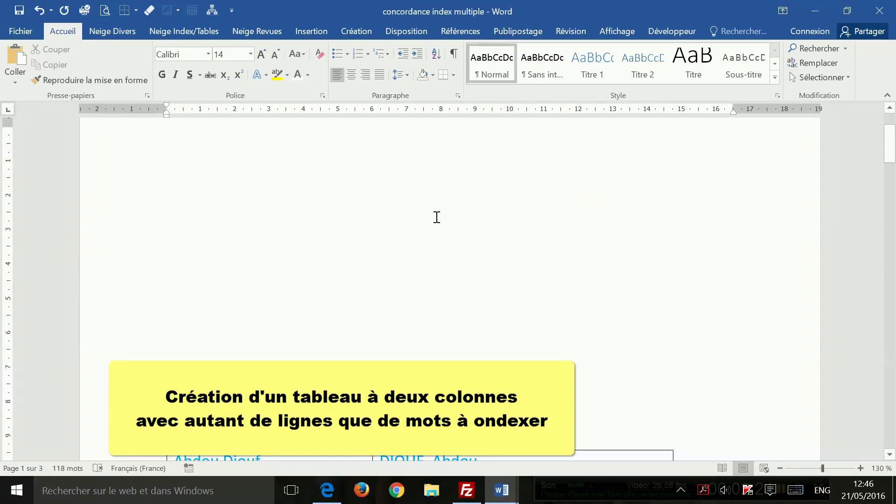
- In the RAO-PAO index multiple-ST document, convert the terms from autorités to complot into a one-column table, separated at paragraph marks
click(502, 490)
click(522, 464)
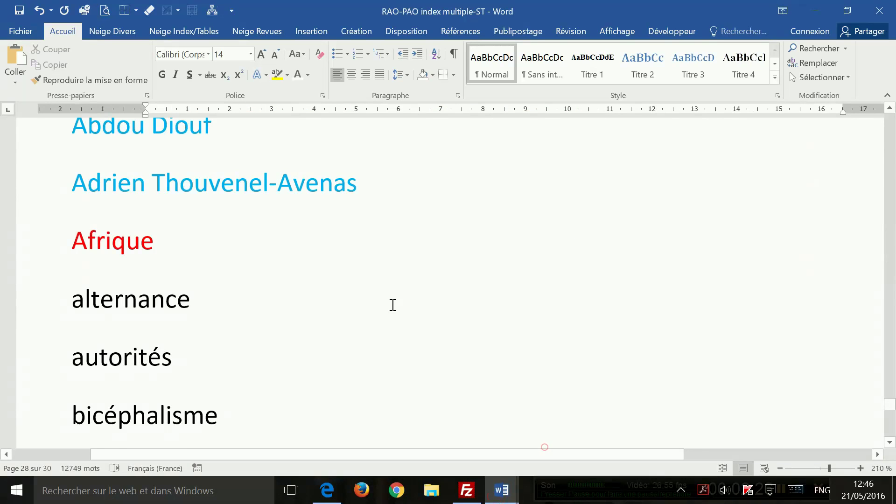
scroll(392, 304, down, 5)
drag(236, 398, 76, 169)
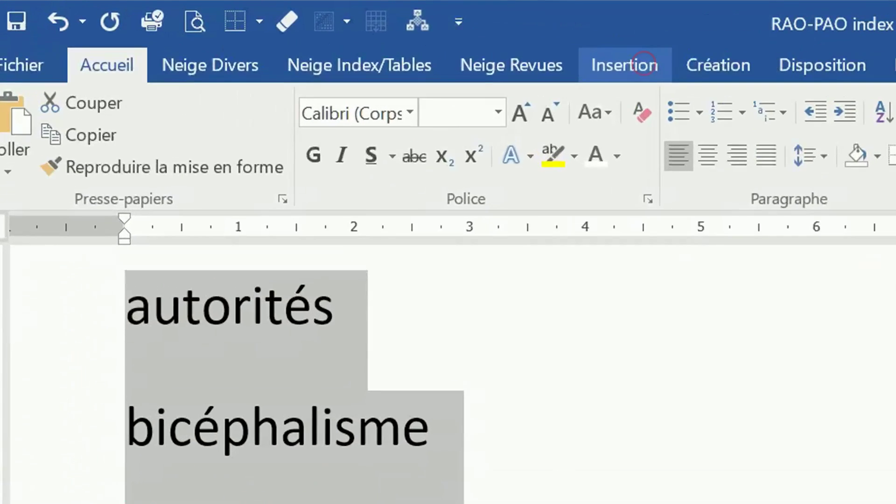
click(645, 64)
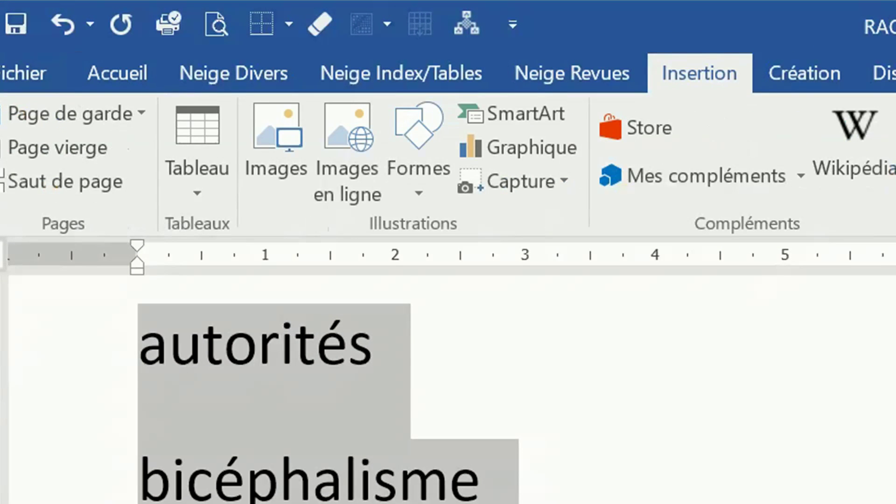
click(196, 196)
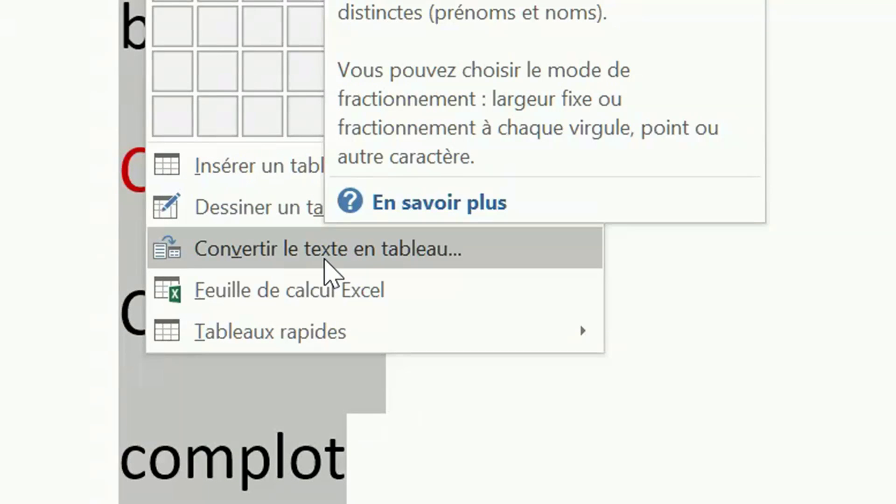
click(326, 261)
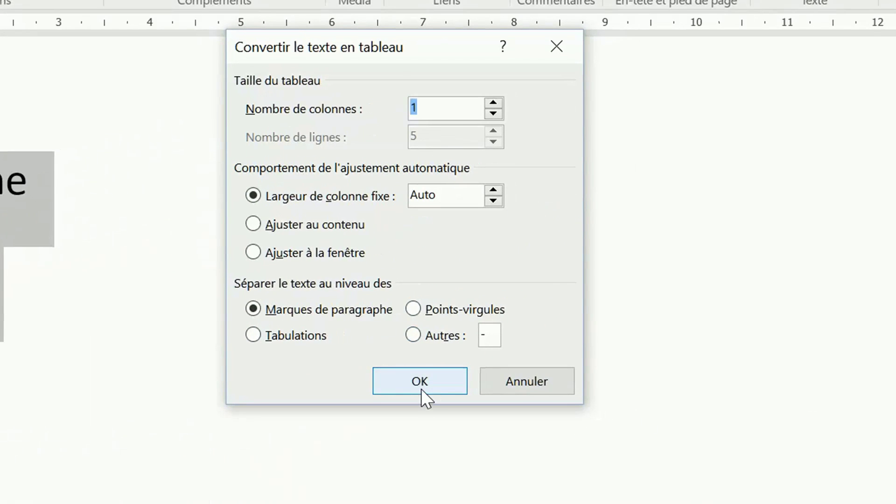
click(421, 385)
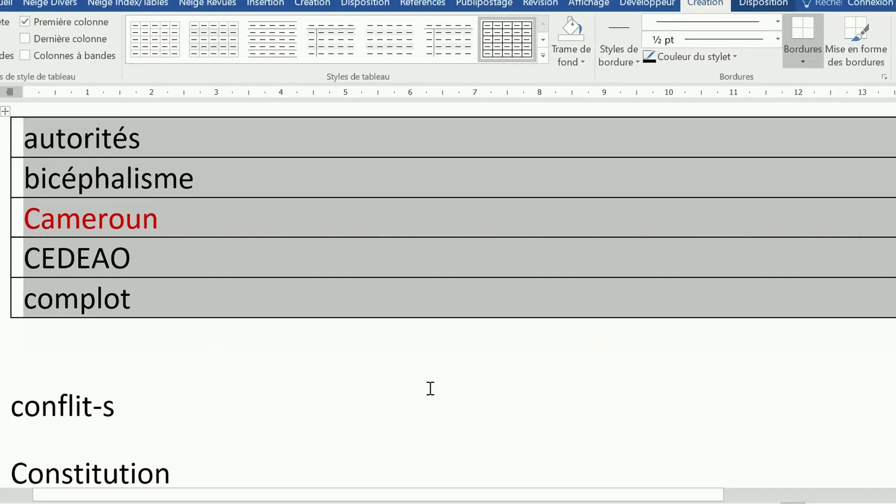
- Try narrowing the one-column table to about 4 cm by moving its right border, and undo the width changes
scroll(444, 374, down, 2)
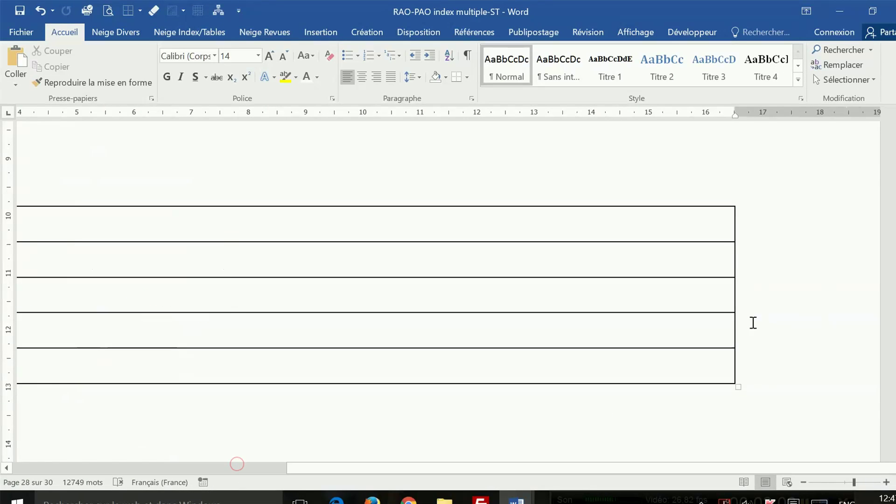
drag(723, 310, 96, 310)
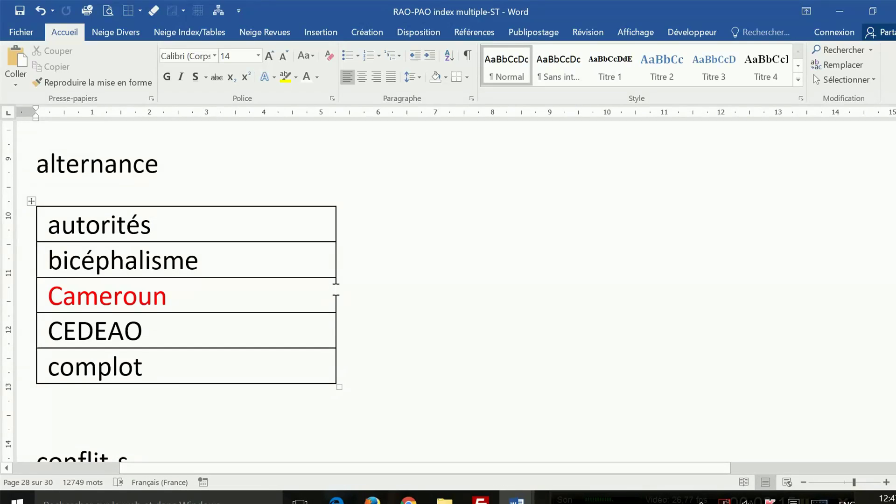
drag(334, 289, 265, 289)
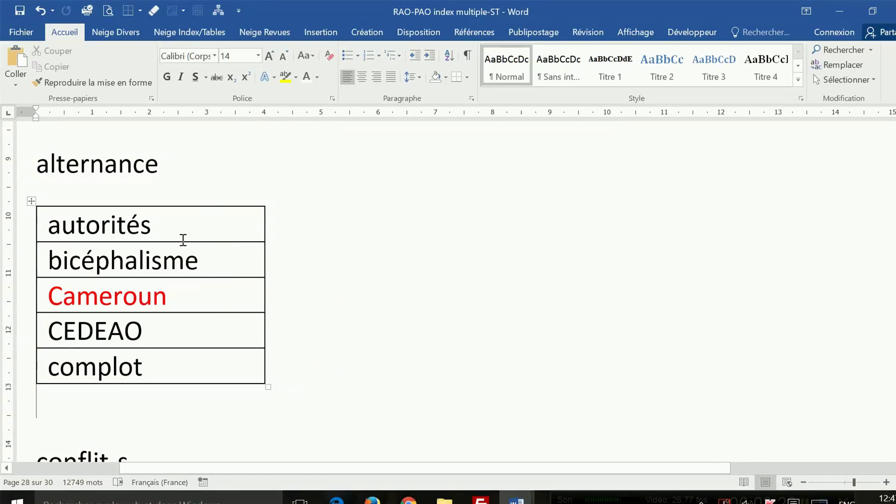
click(42, 12)
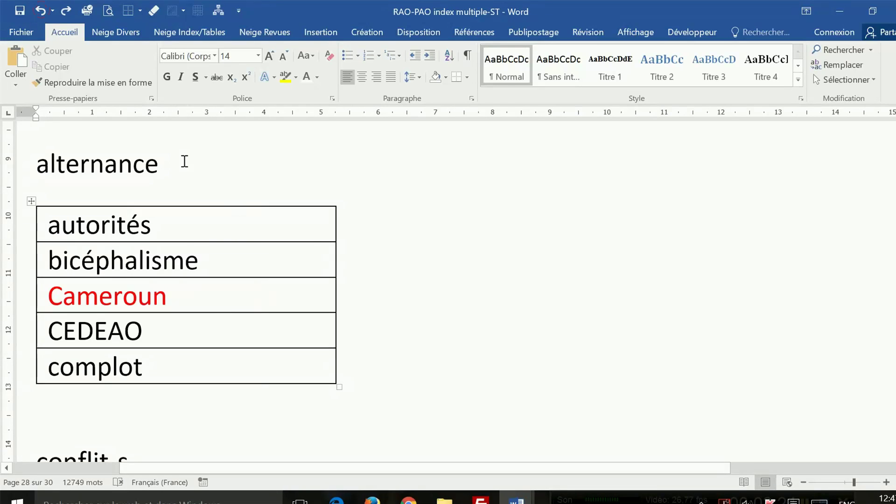
click(42, 10)
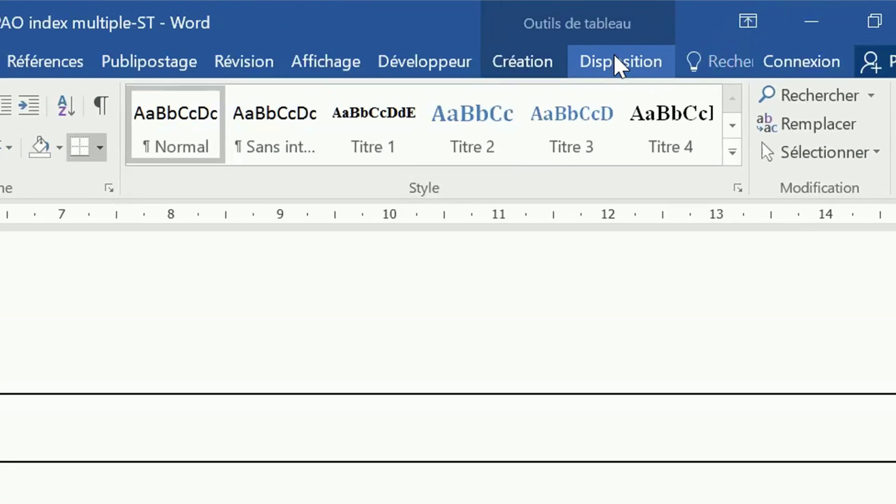
- Set the column width of the autorités–complot table to 8 cm
click(737, 31)
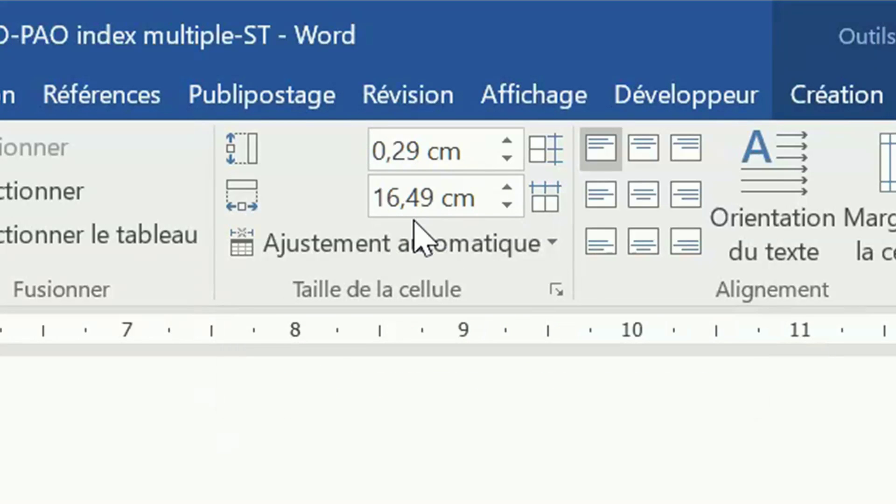
click(485, 191)
drag(392, 196, 468, 197)
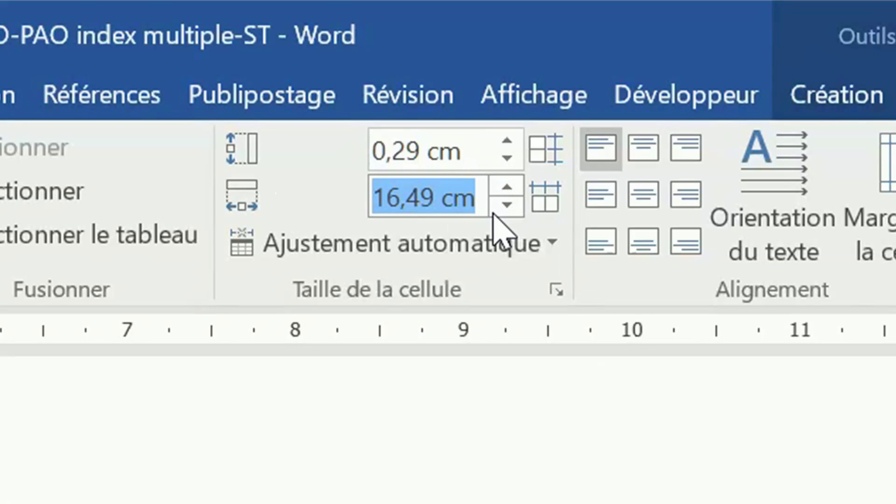
text(8)
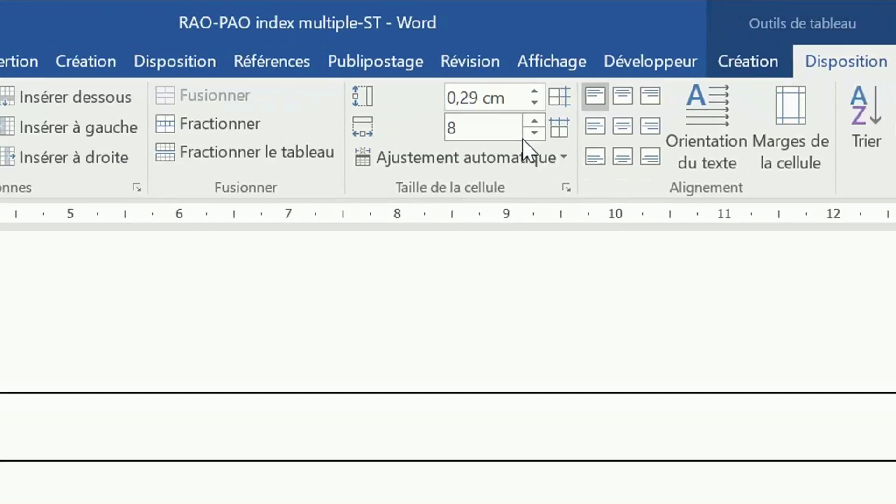
key(Return)
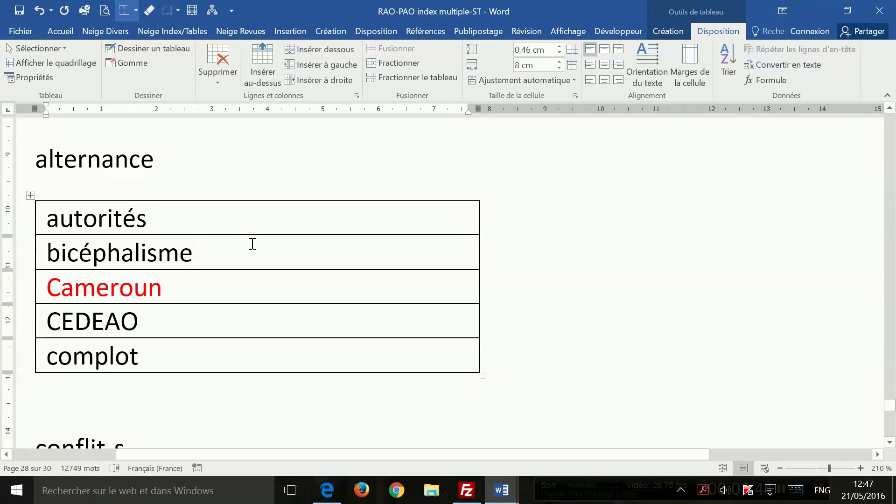
- Reduce the column width of the autorités–complot table to 5 cm
drag(513, 66, 542, 67)
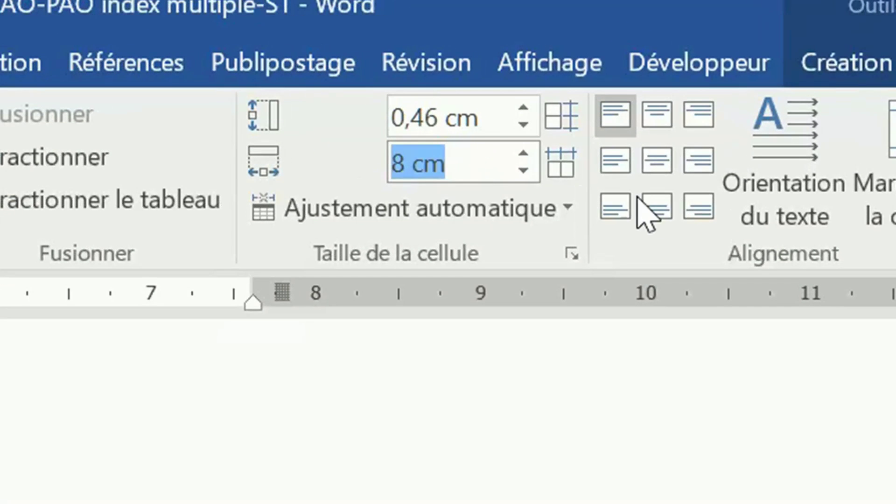
text(5)
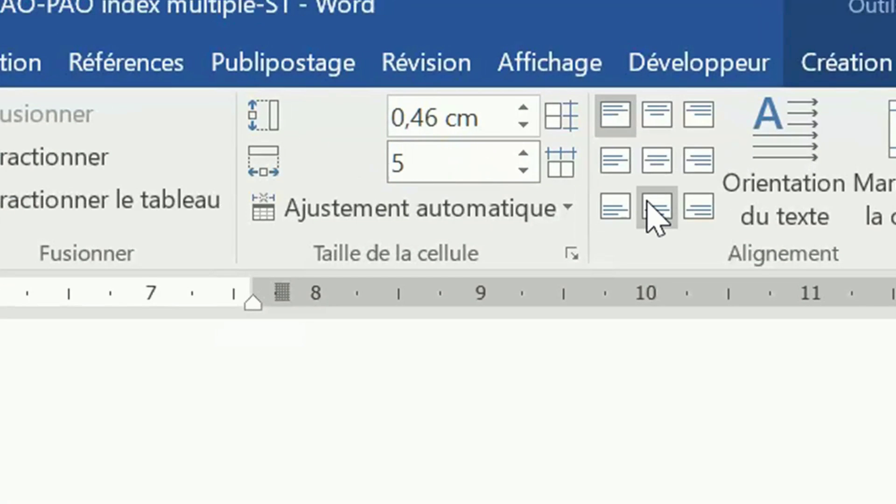
key(Return)
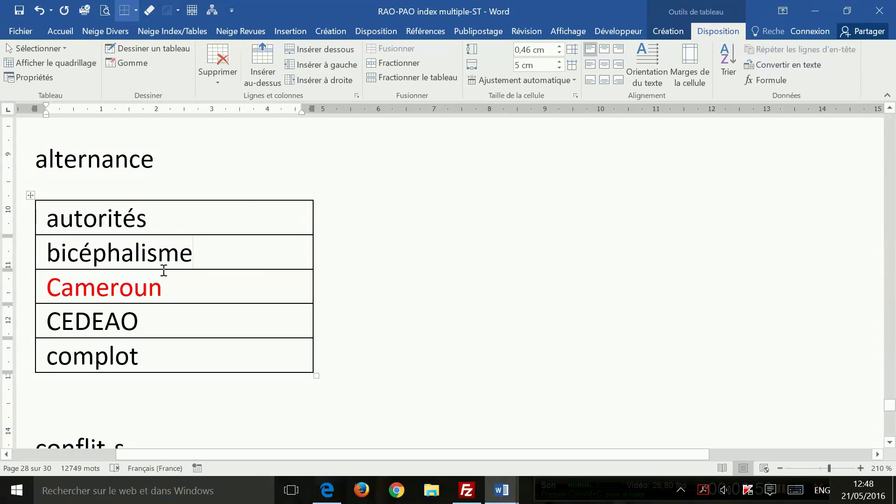
- Switch to the "concordance index multiple" document and examine the table's column of search terms and its column of index entries
click(502, 490)
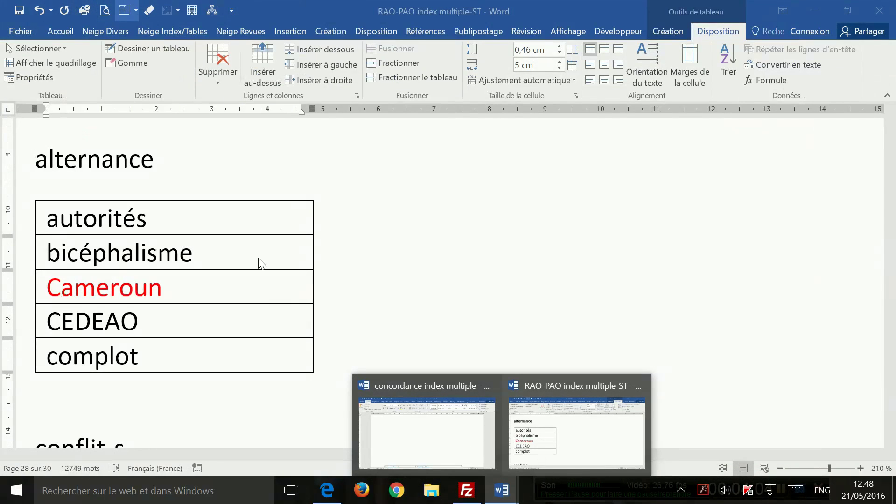
click(468, 425)
scroll(434, 341, down, 7)
scroll(434, 338, up, 1)
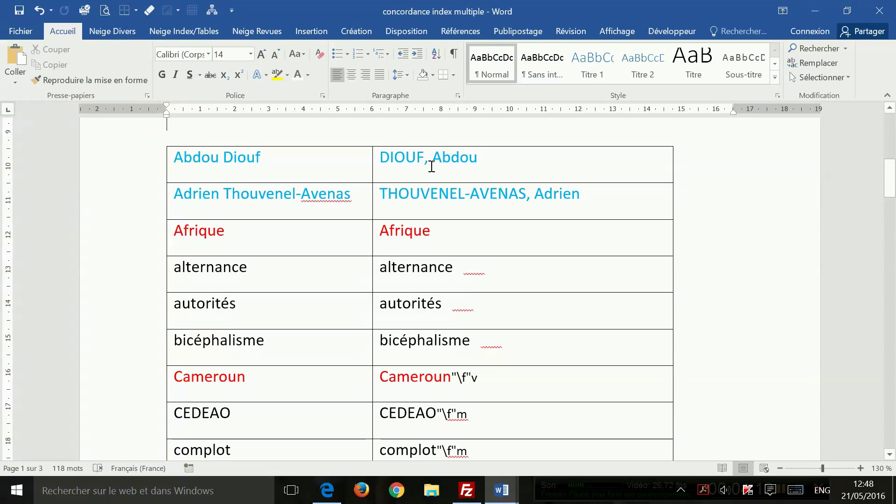
click(269, 145)
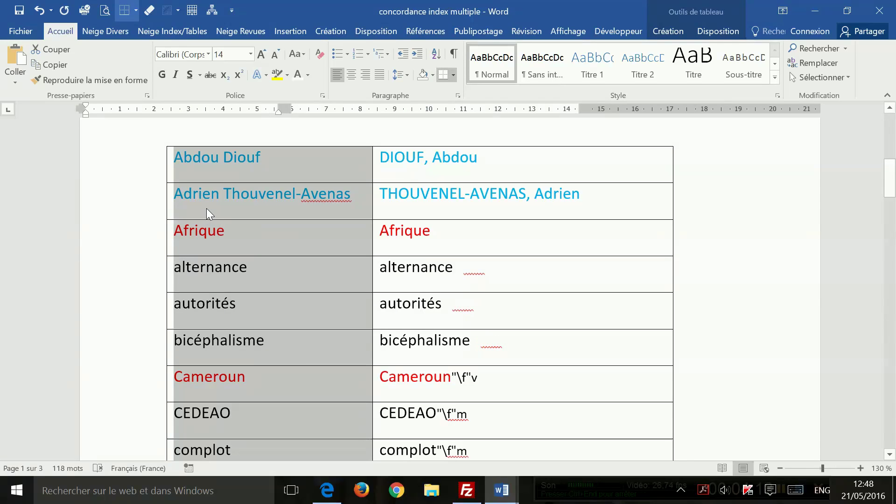
click(280, 160)
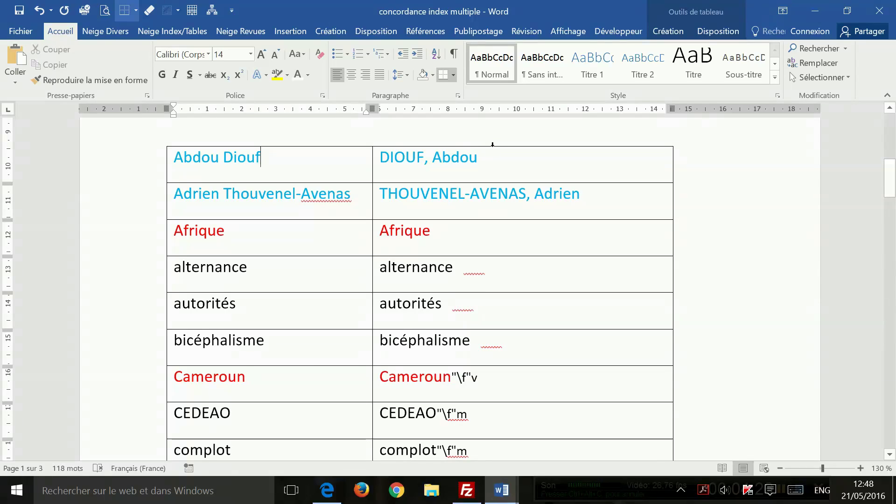
key(ctrl+Home)
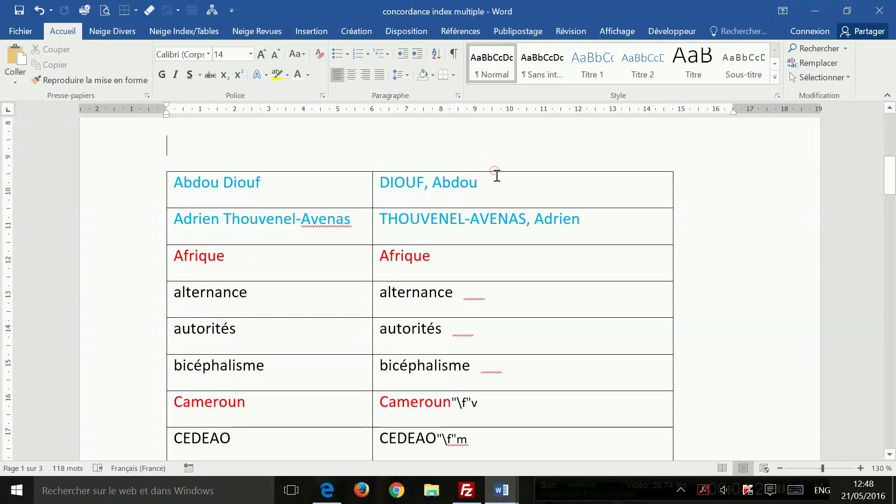
click(495, 170)
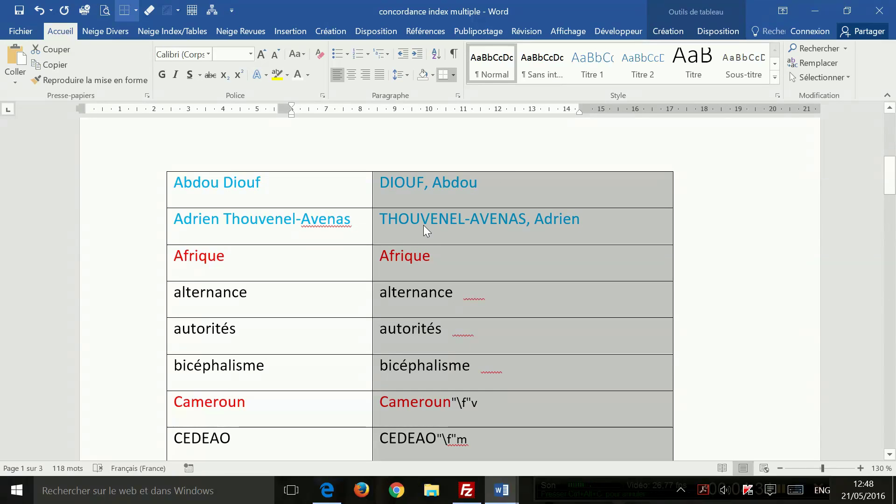
click(463, 187)
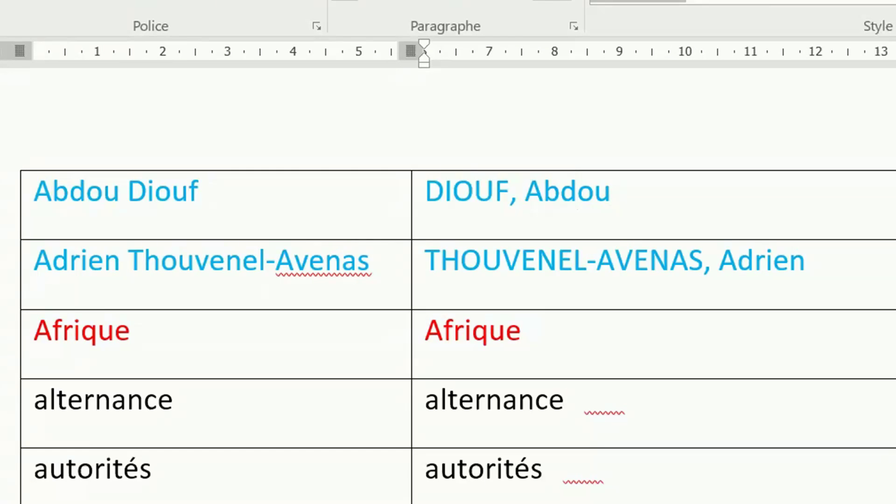
- Try rewriting the first row's index entry as "DIOUF (Abdou)" instead of using a comma, and undo the edits
scroll(448, 280, down, 2)
scroll(586, 463, up, 5)
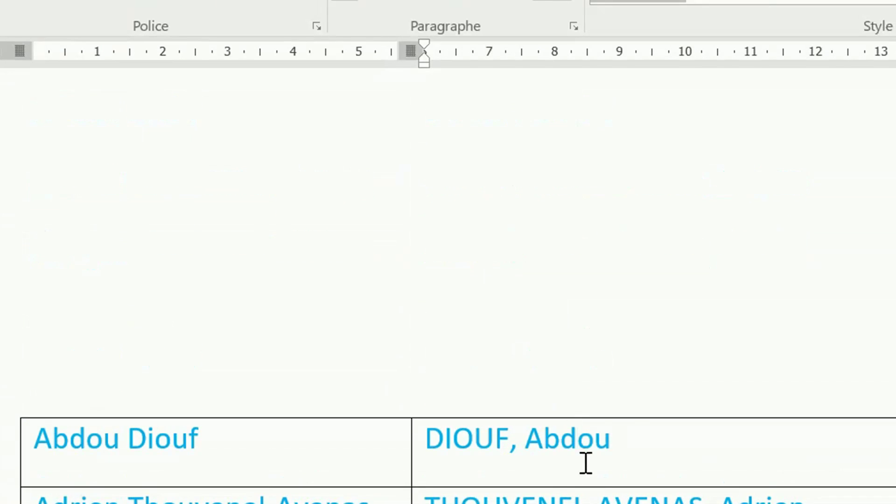
click(529, 447)
key(BackSpace)
key(BackSpace)
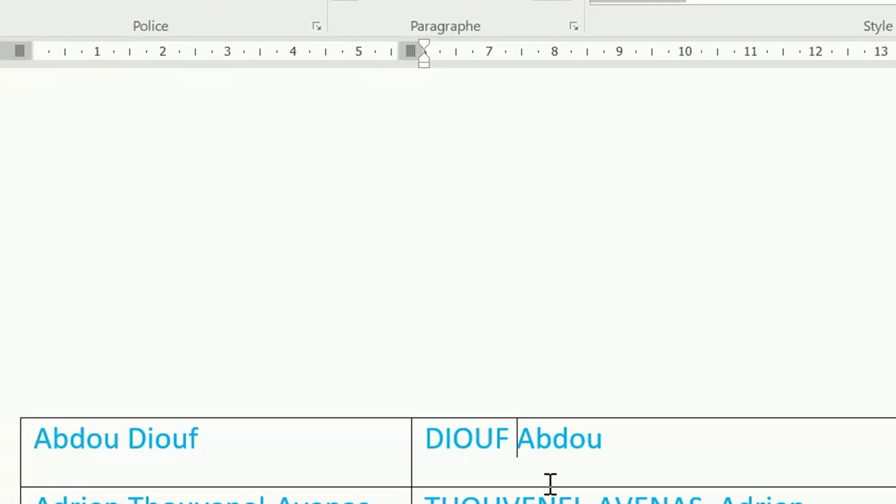
text(()
key(Right)
key(Right)
key(Right)
key(Right)
key(Right)
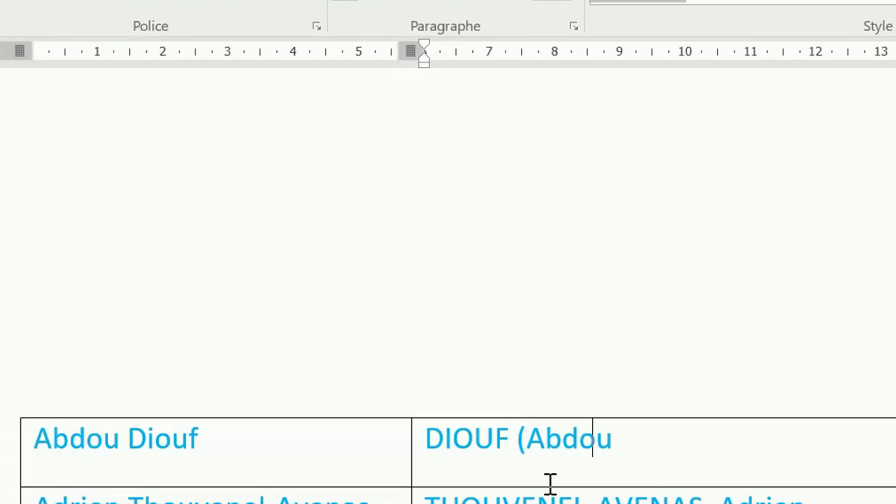
text())
key(ctrl+z)
key(ctrl+z)
key(ctrl+z)
key(ctrl+z)
key(ctrl+z)
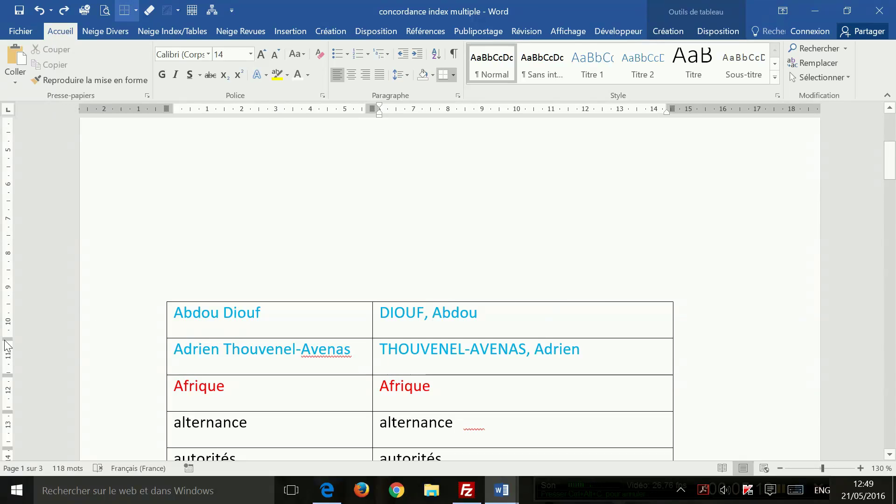
- Delete the empty lines above the concordance table so that it starts at the beginning of the page
click(218, 290)
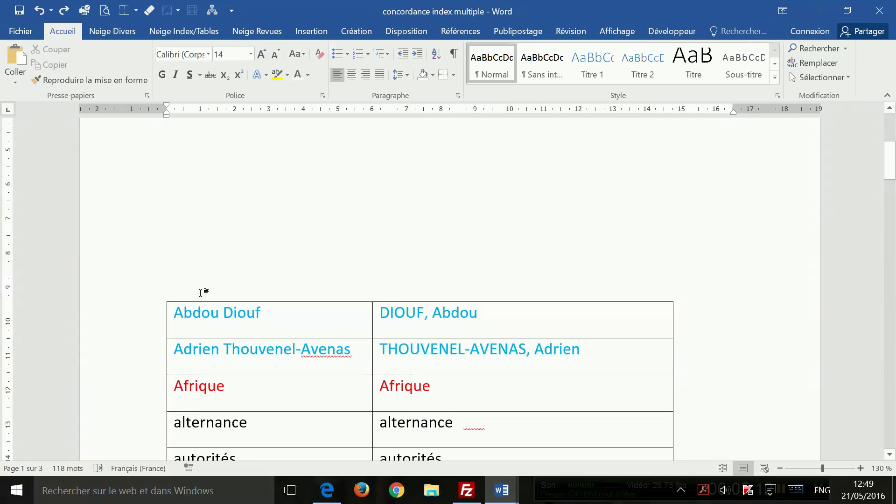
drag(194, 281, 170, 143)
key(Delete)
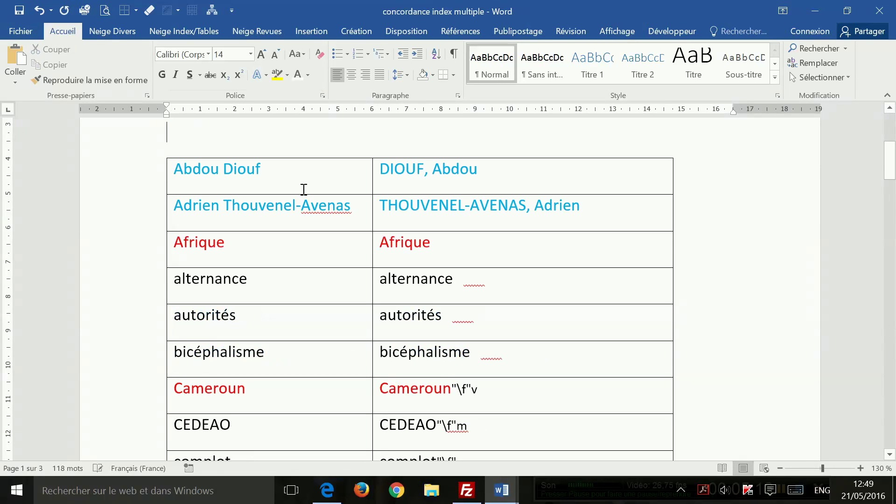
scroll(240, 218, up, 5)
drag(188, 349, 210, 180)
key(Delete)
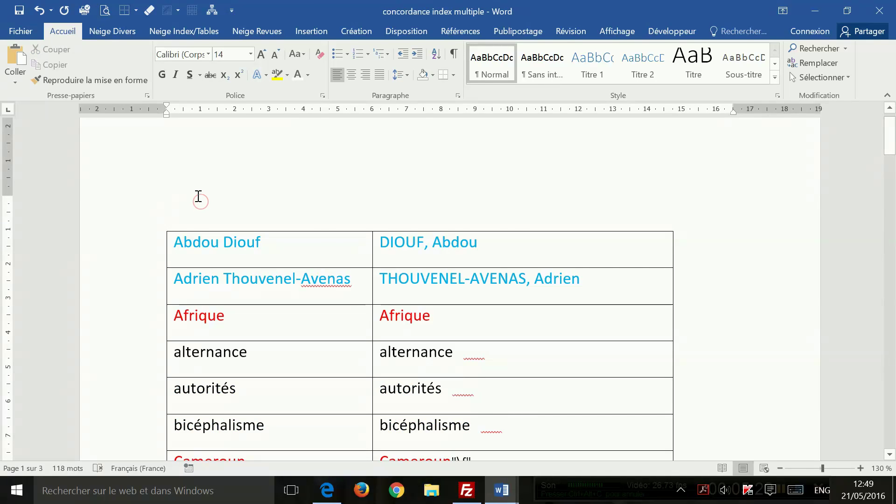
key(Delete)
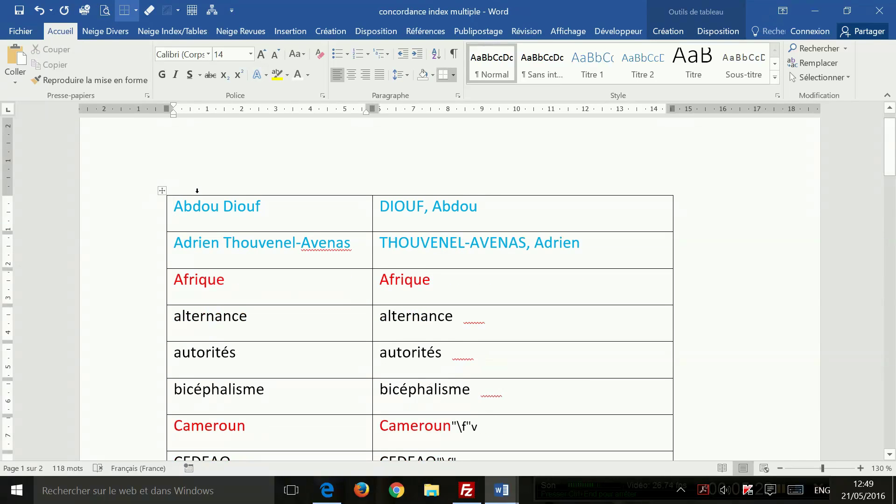
- Reveal the hidden "\f"n switch after the "DIOUF, Abdou" entry by setting its font colour to black
scroll(366, 300, down, 15)
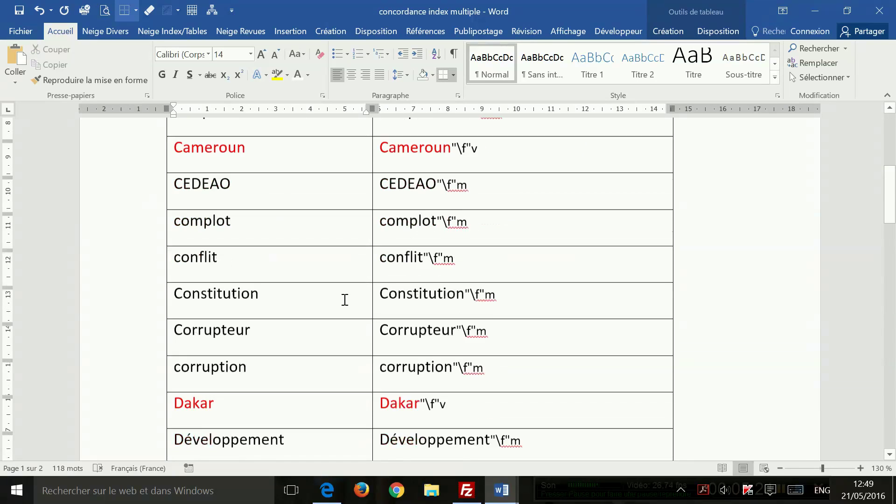
scroll(469, 248, down, 15)
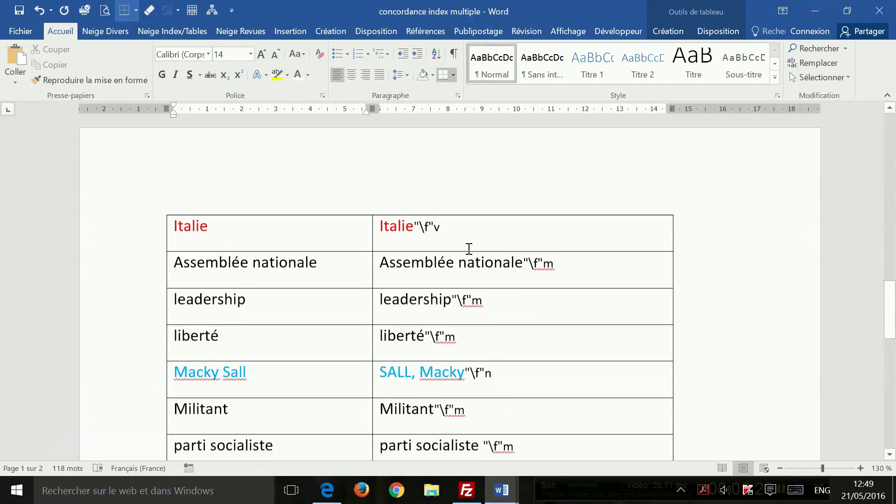
scroll(472, 258, down, 1)
scroll(471, 257, up, 15)
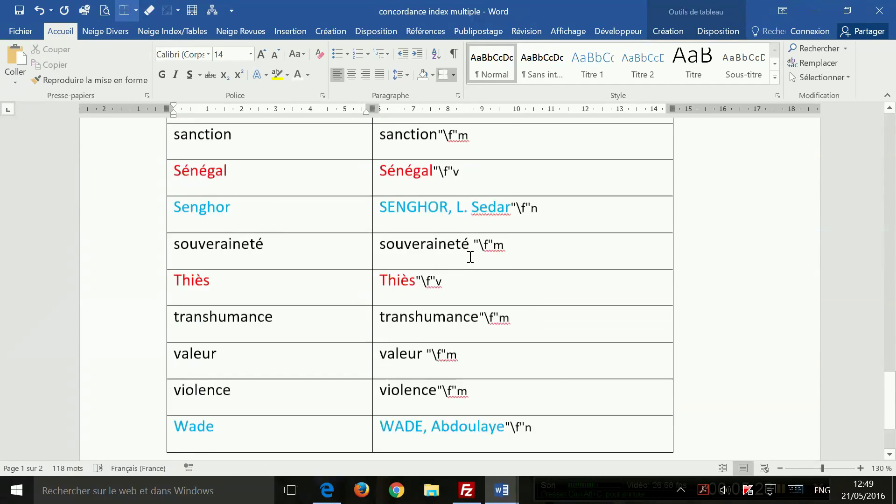
scroll(467, 262, up, 10)
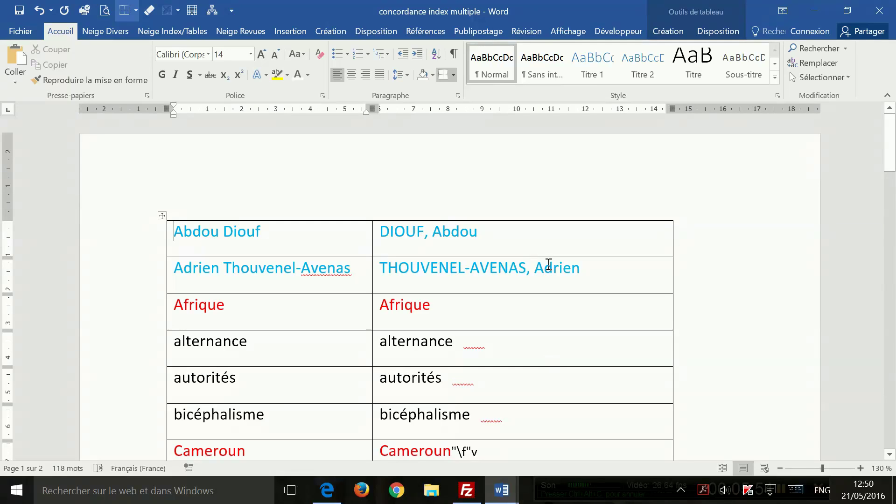
drag(511, 234, 482, 231)
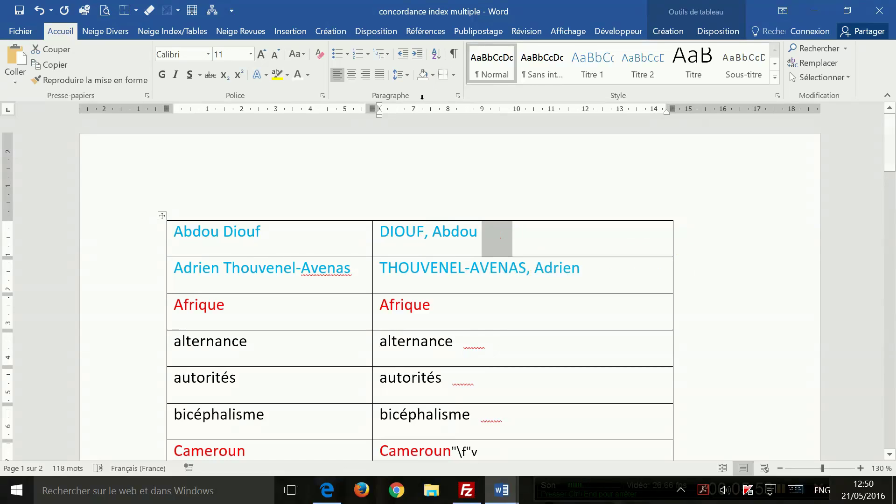
click(309, 74)
click(304, 91)
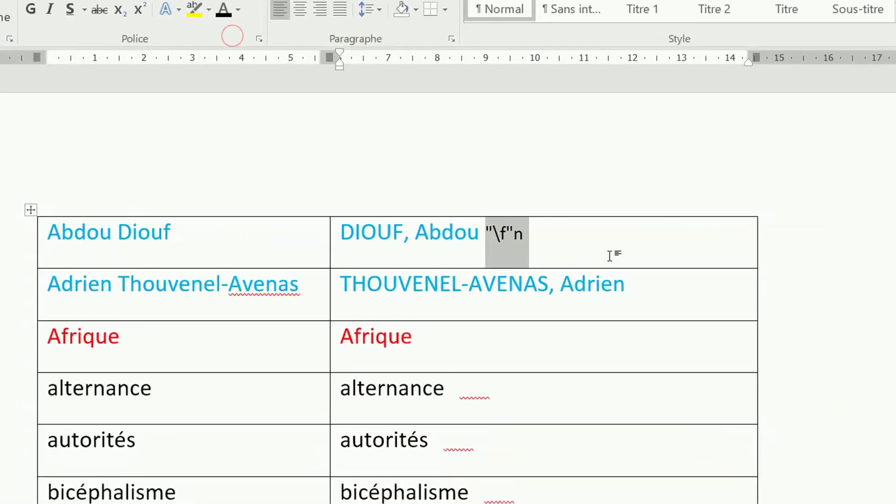
click(569, 248)
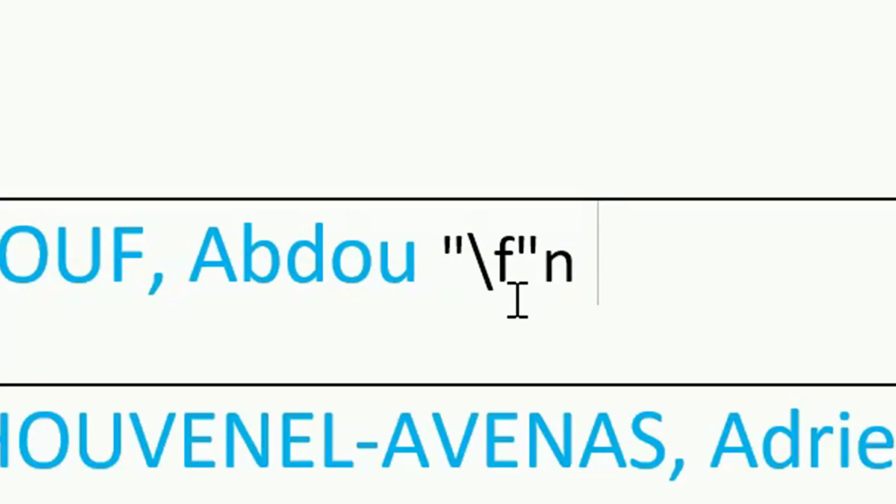
drag(581, 272, 561, 271)
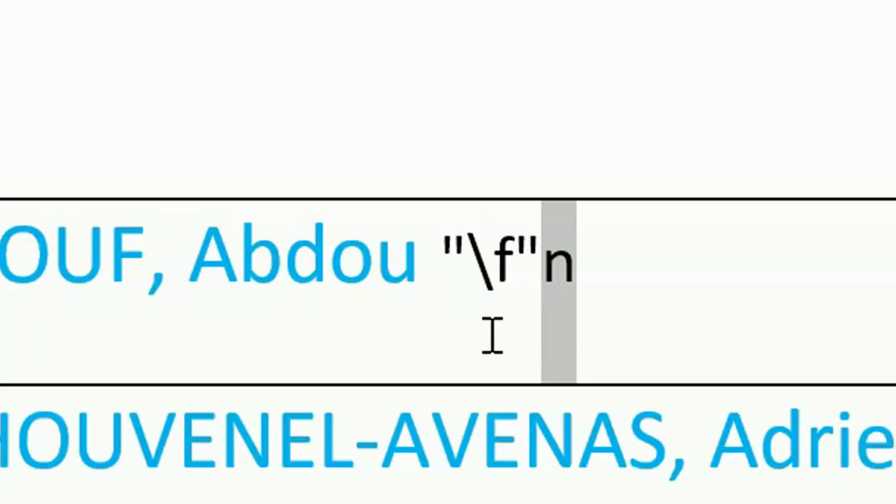
click(428, 300)
drag(460, 235, 450, 241)
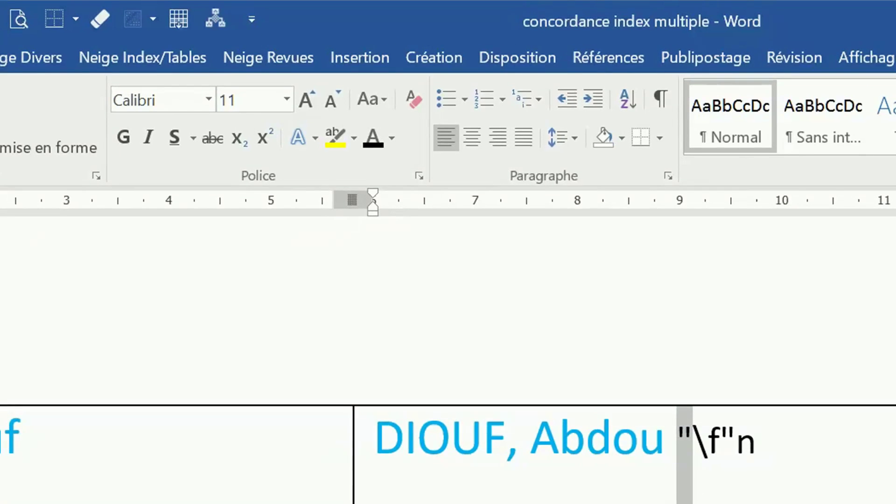
click(681, 443)
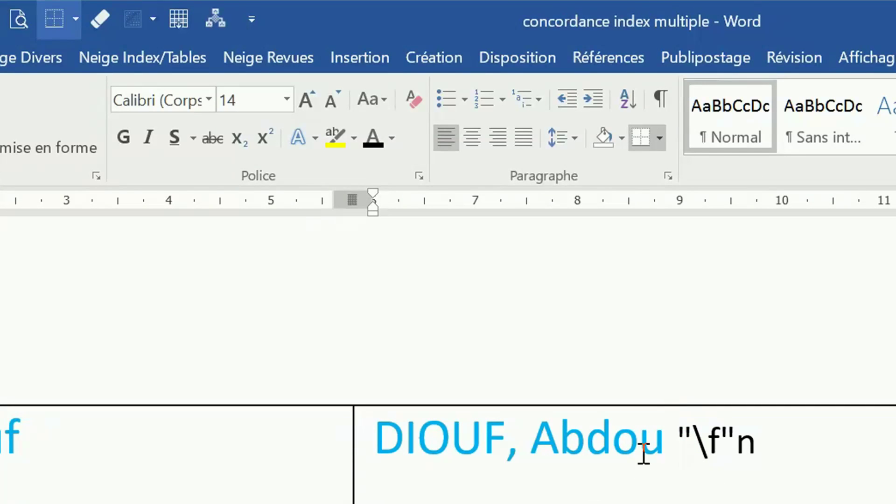
click(666, 439)
text(")
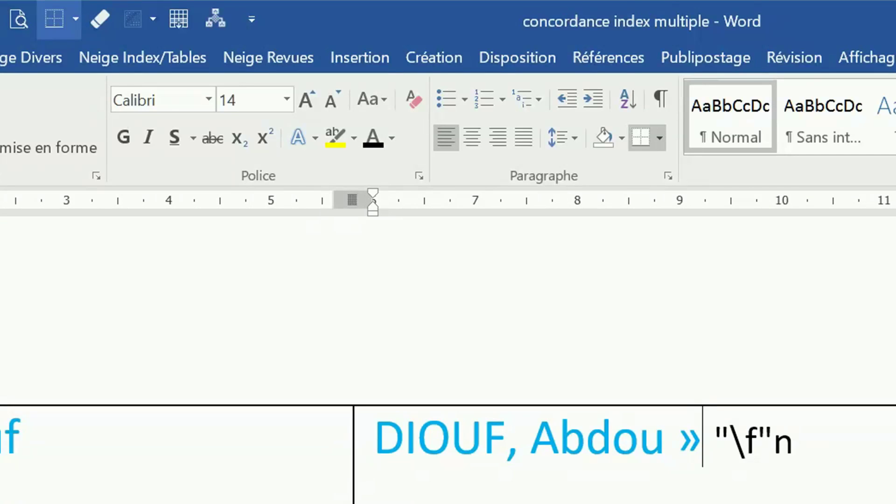
key(BackSpace)
key(BackSpace)
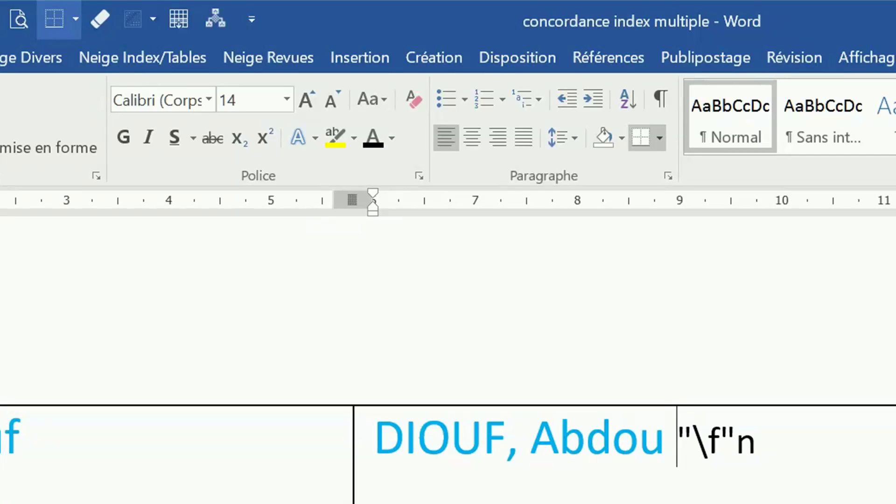
- Insert the straight quotation mark symbol (Unicode 0022, Latin de base) before the switch in the "DIOUF, Abdou" entry
click(349, 55)
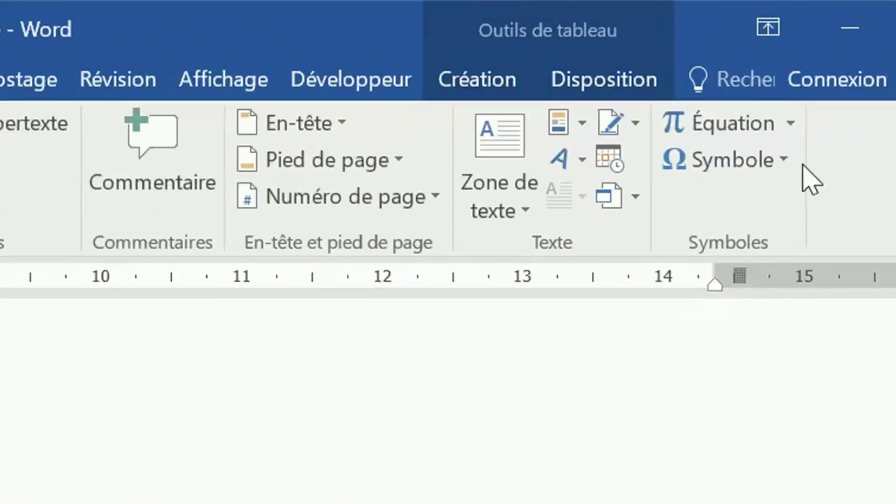
click(656, 171)
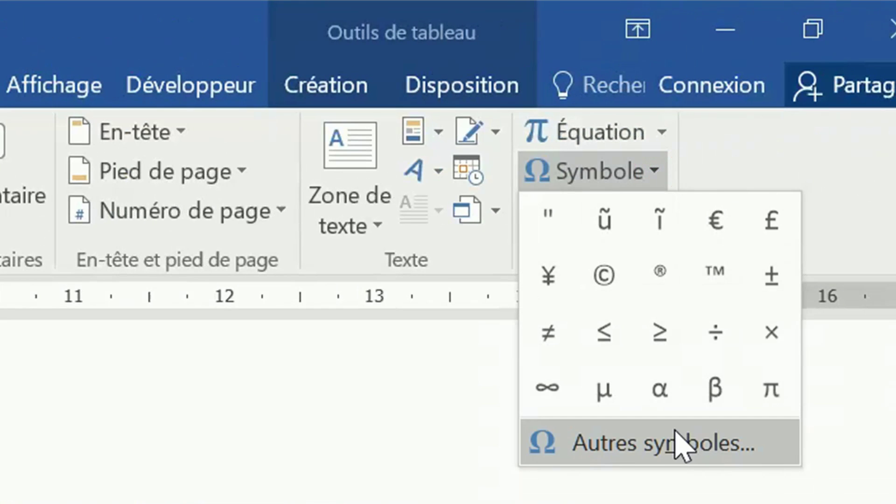
click(638, 447)
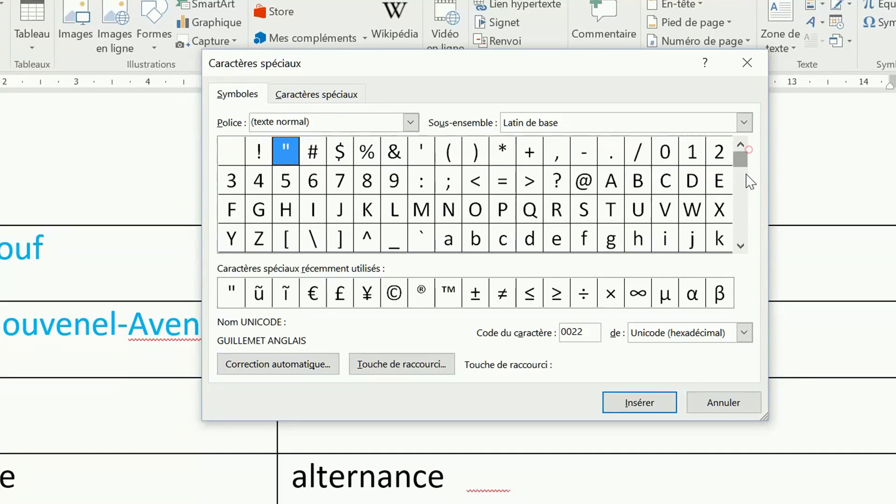
drag(741, 165, 745, 206)
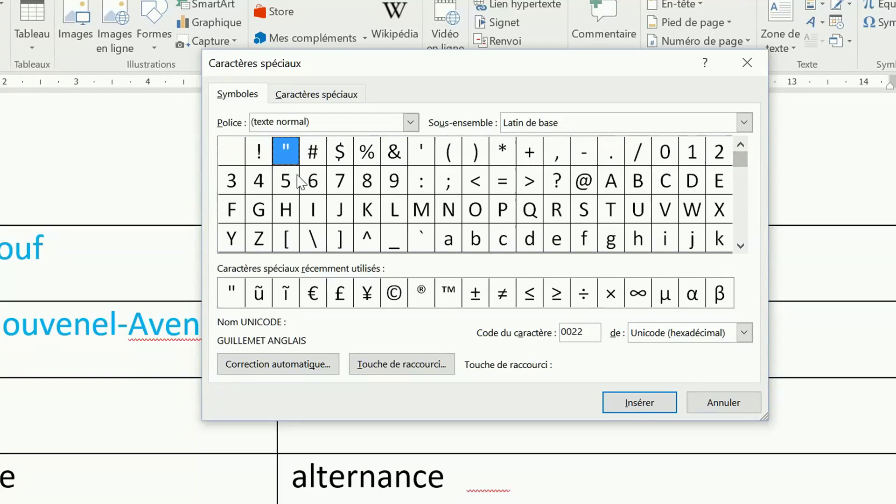
click(741, 246)
click(741, 245)
click(740, 246)
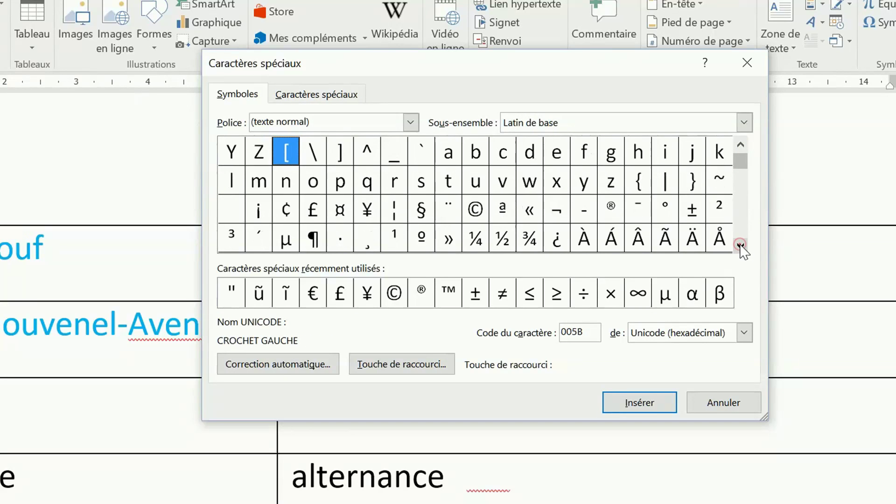
click(741, 245)
drag(744, 165, 745, 148)
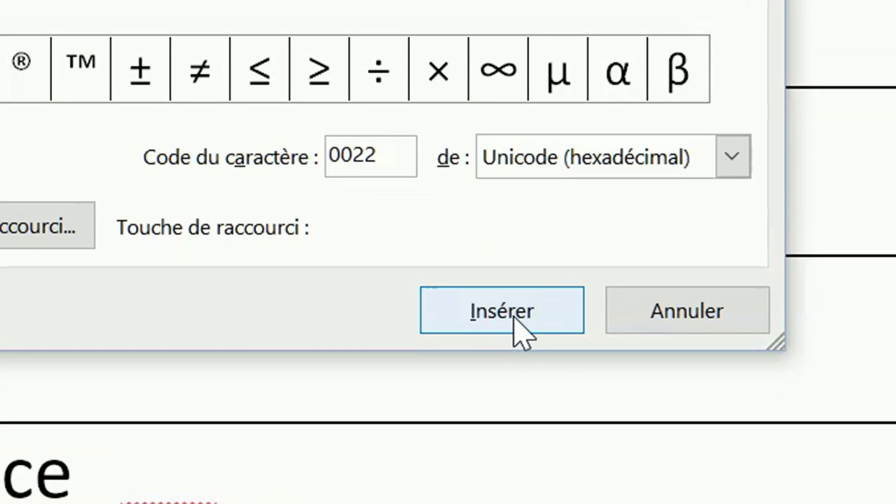
click(514, 314)
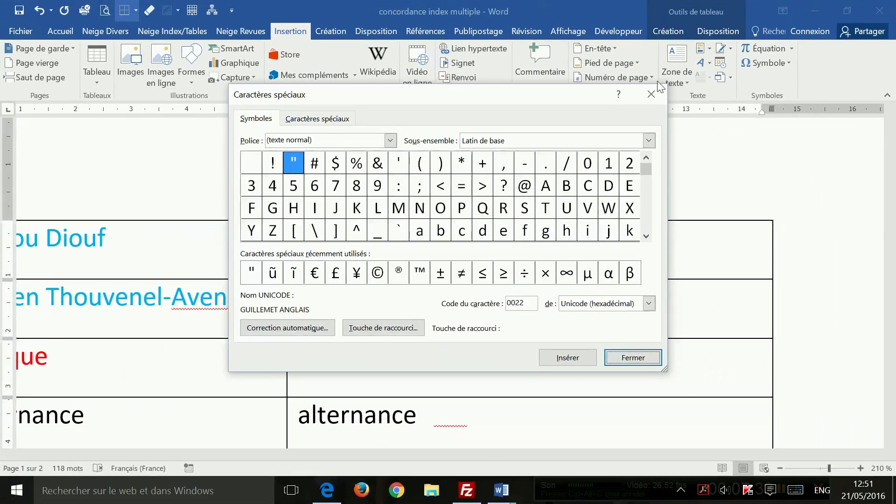
click(652, 93)
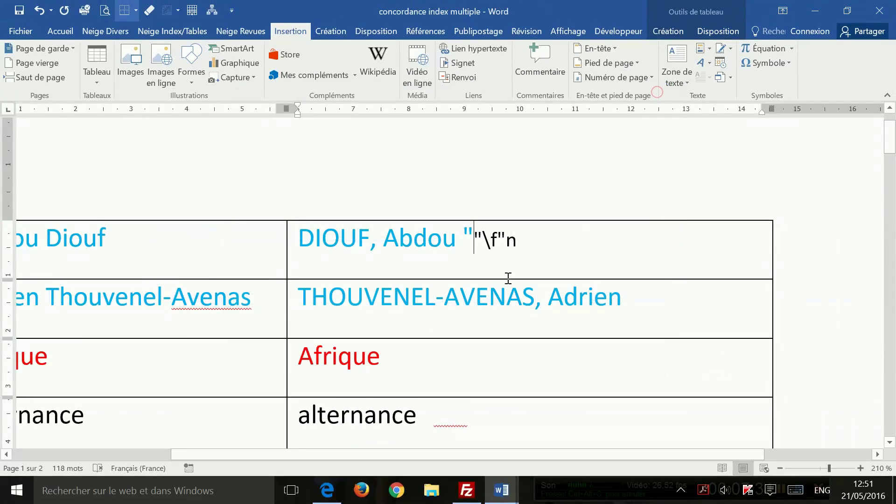
- Select only the newly inserted straight quotation mark in the "DIOUF, Abdou" entry
click(429, 218)
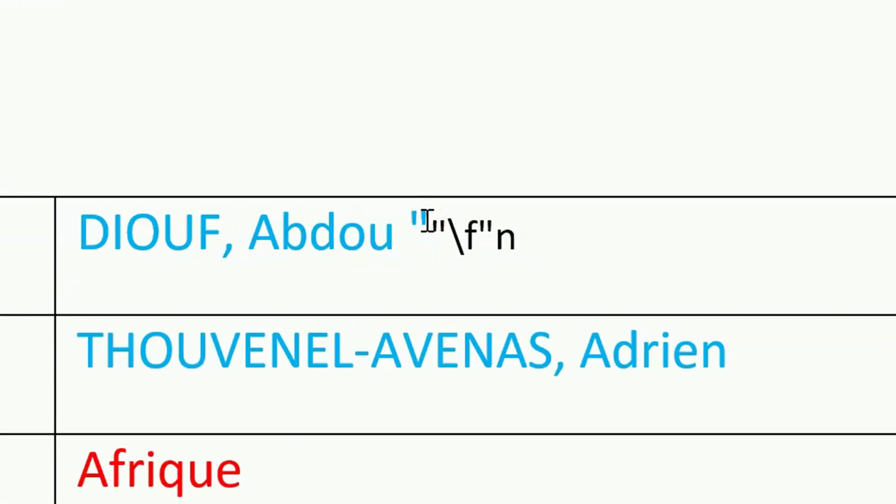
drag(428, 219, 414, 217)
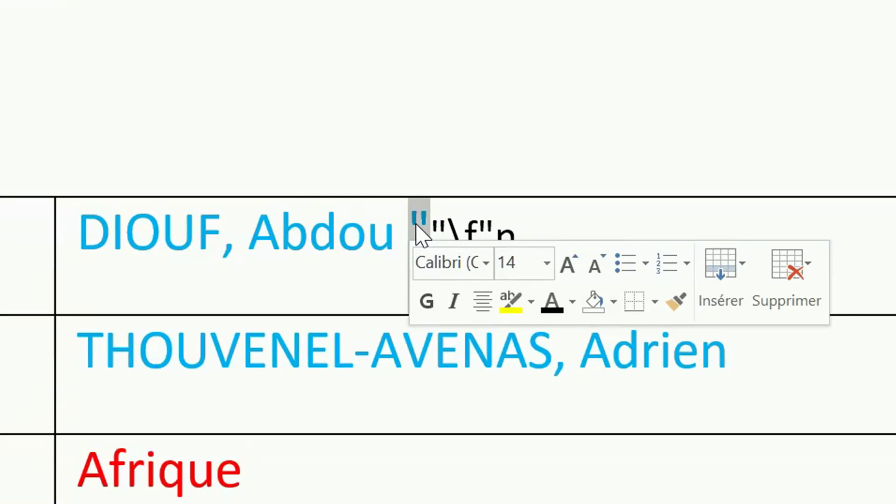
right_click(416, 224)
click(494, 234)
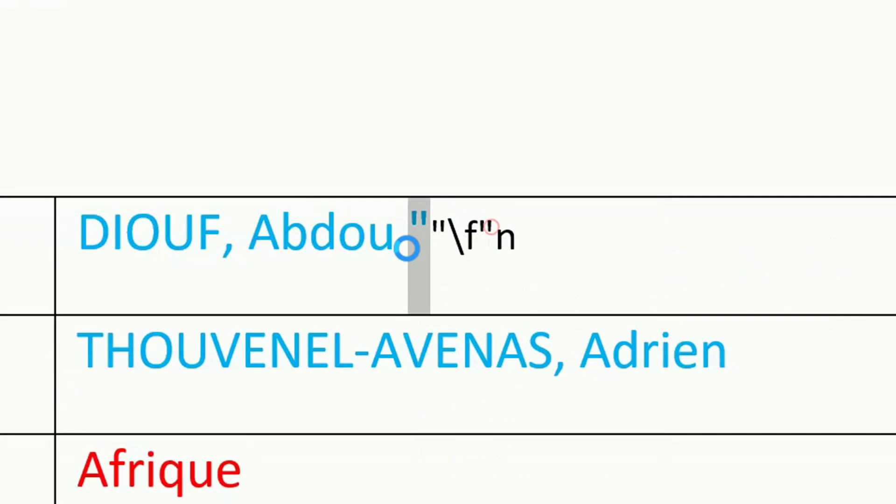
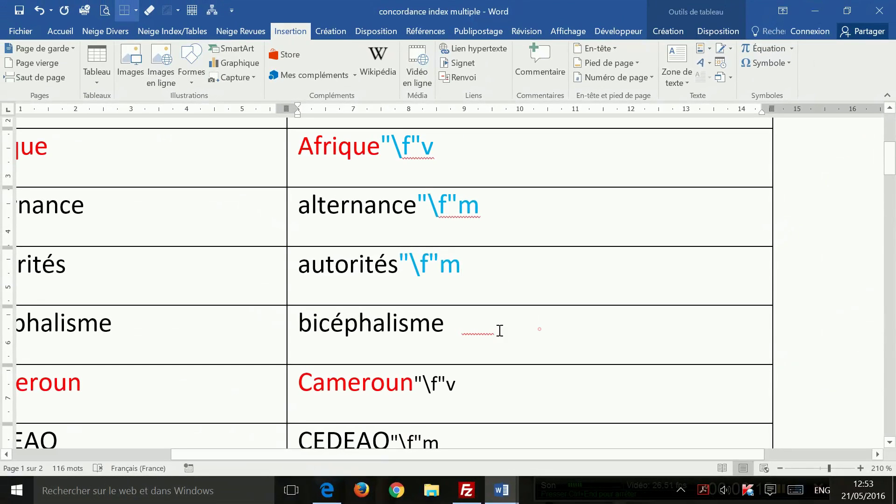
- Reveal the hidden switch after the "bicéphalisme" index entry by setting its font colour to black
drag(500, 330, 446, 331)
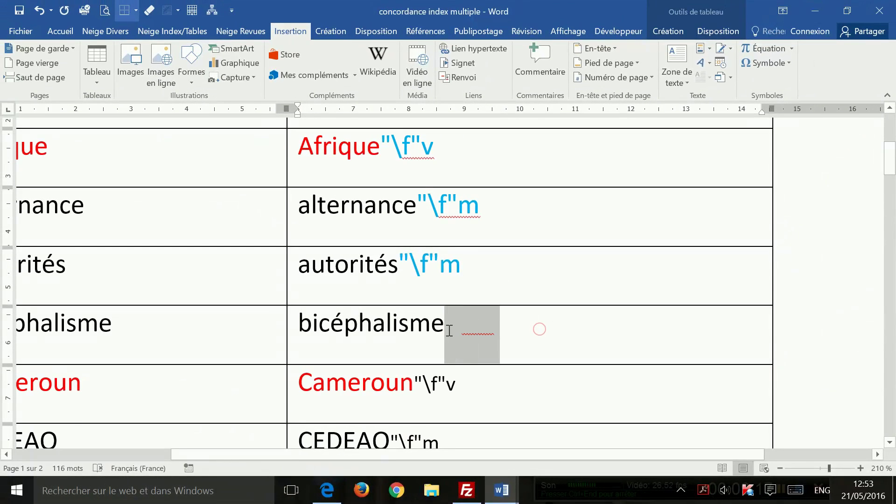
click(61, 31)
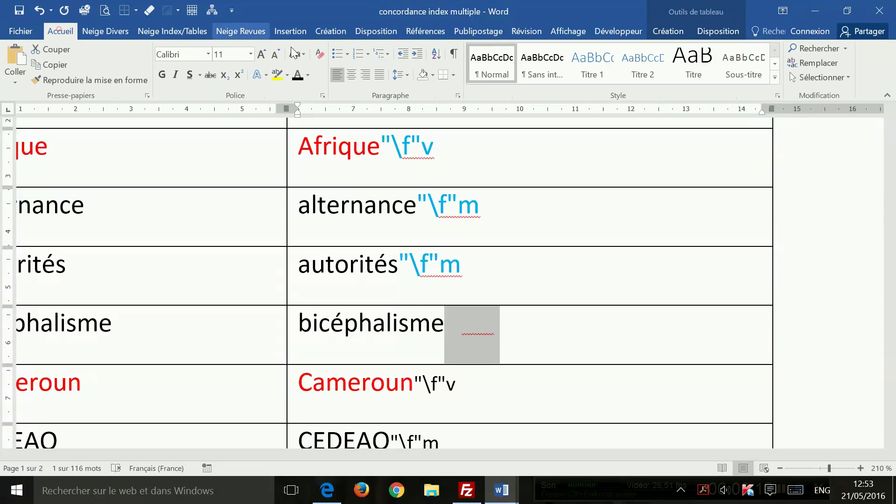
click(299, 74)
scroll(626, 338, down, 9)
scroll(626, 339, down, 12)
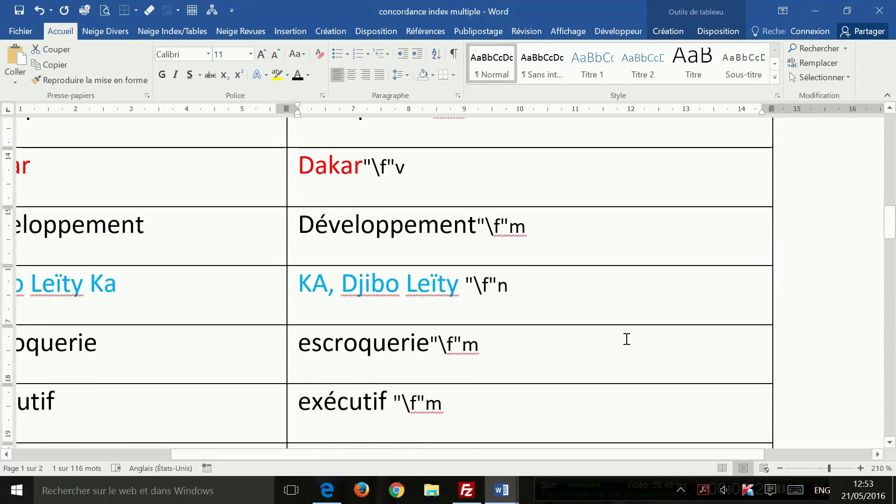
- Review the remaining entries of the concordance table, save the concordance file and close it
scroll(626, 338, up, 12)
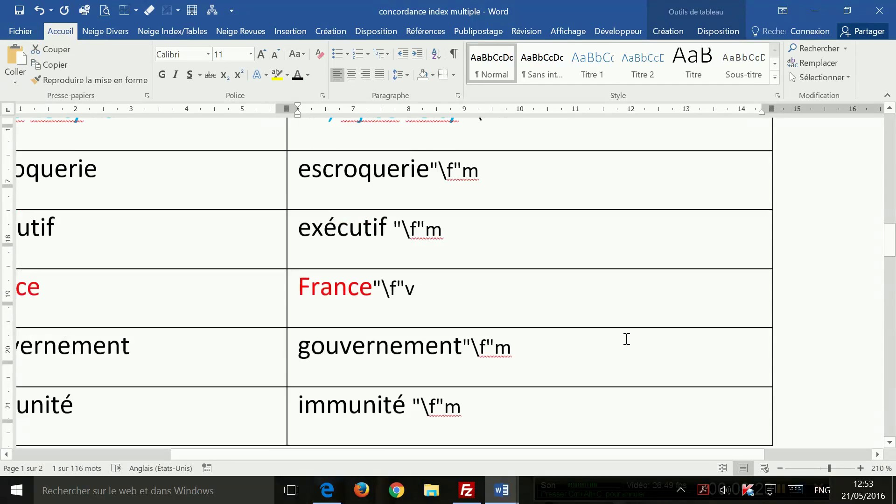
click(786, 450)
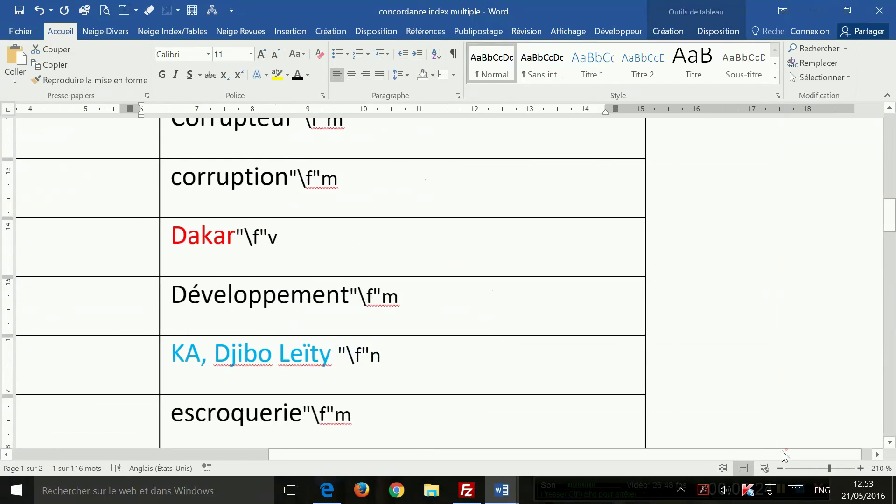
drag(430, 449, 136, 453)
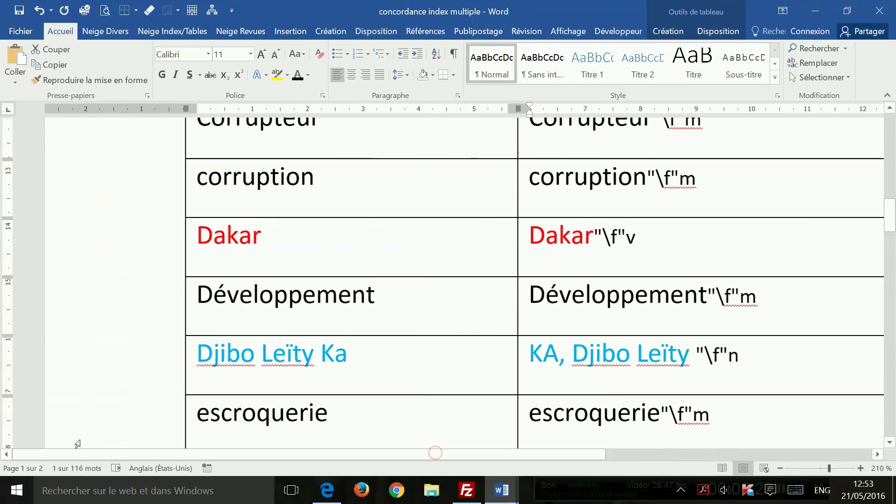
scroll(711, 280, up, 10)
scroll(784, 306, down, 12)
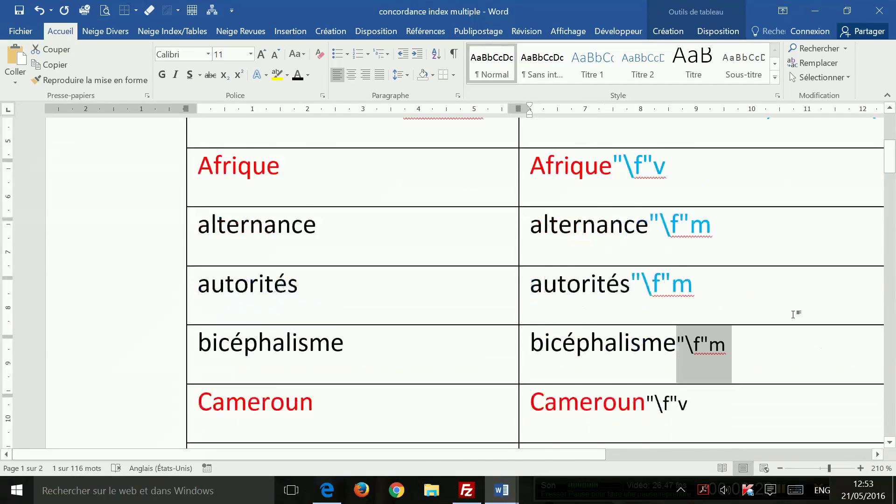
scroll(772, 304, down, 10)
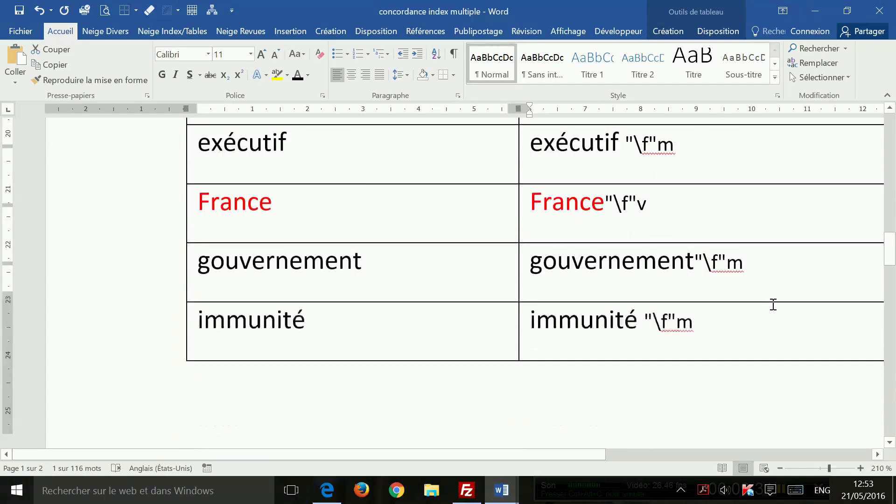
click(19, 11)
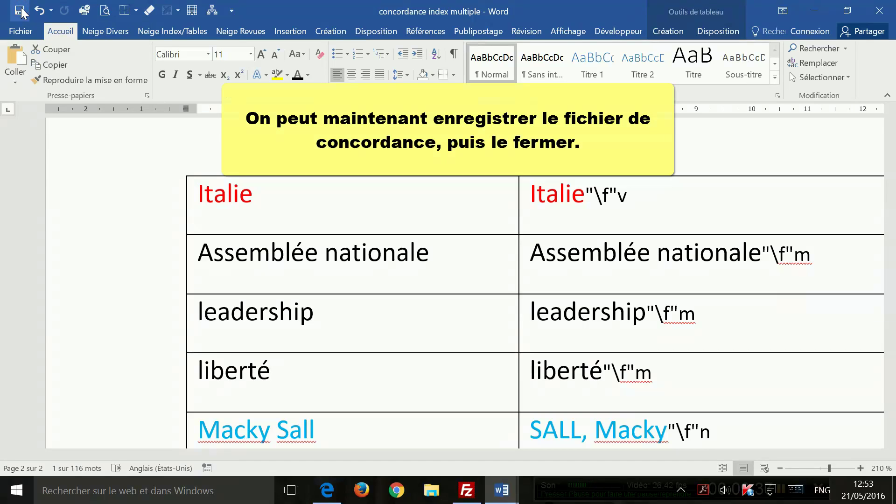
click(880, 10)
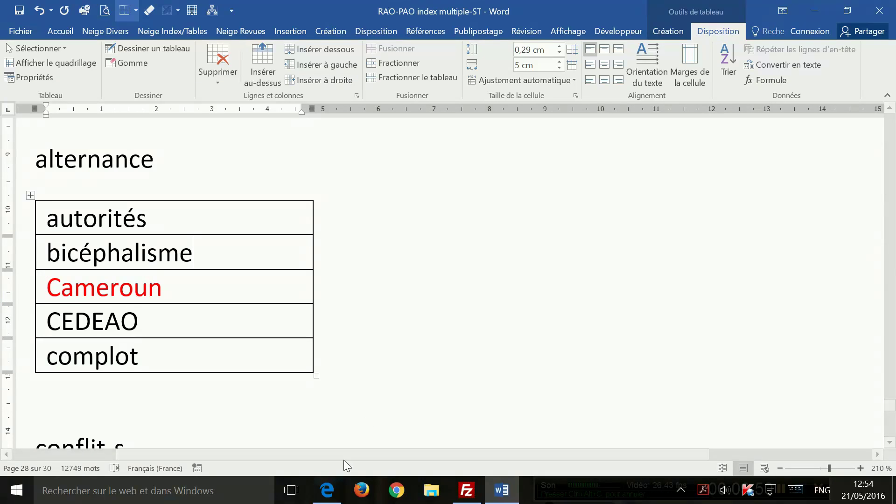
- Automatically mark the index entries in "RAO-PAO index multiple-ST" using the "concordance index multiple" file from the "index MULTIPLE" folder
drag(889, 410, 889, 131)
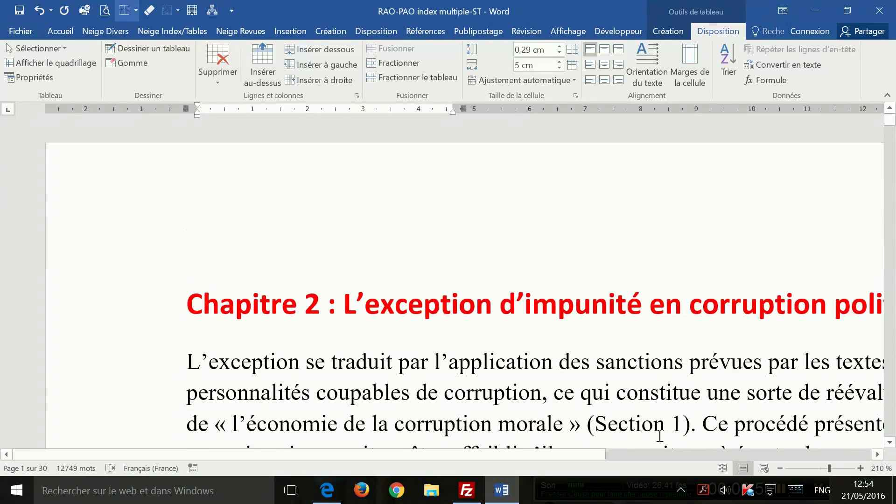
click(779, 467)
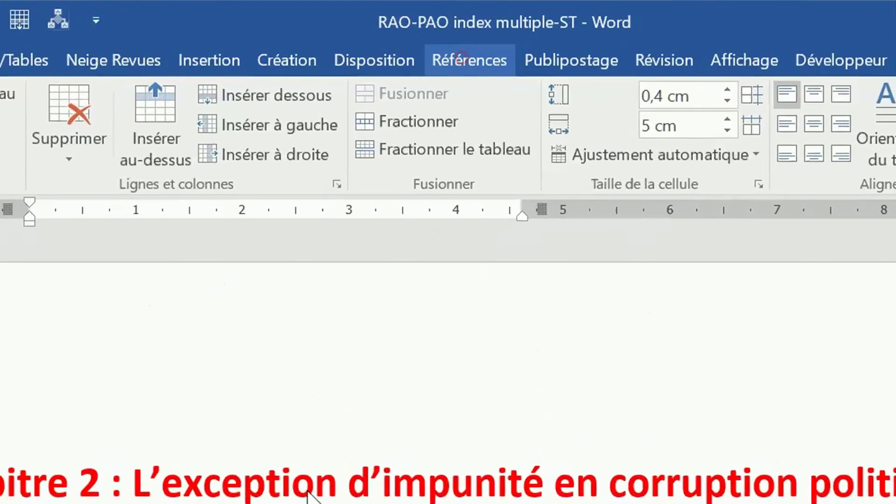
click(462, 57)
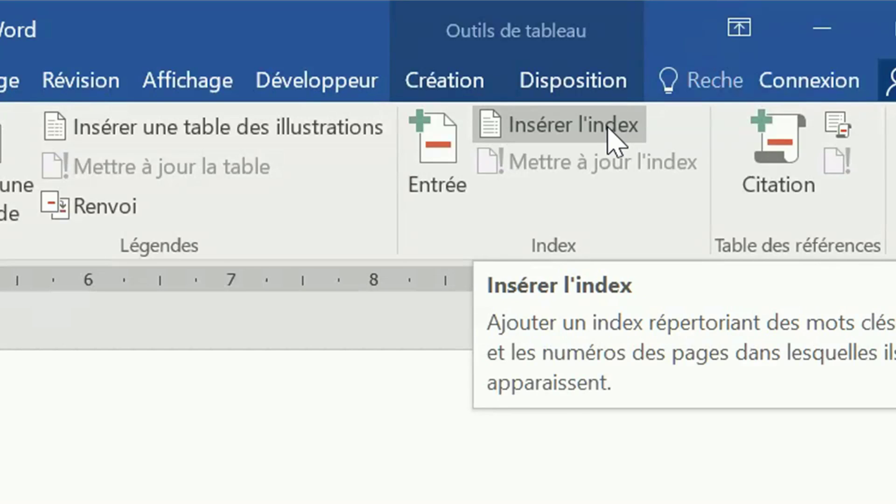
click(607, 127)
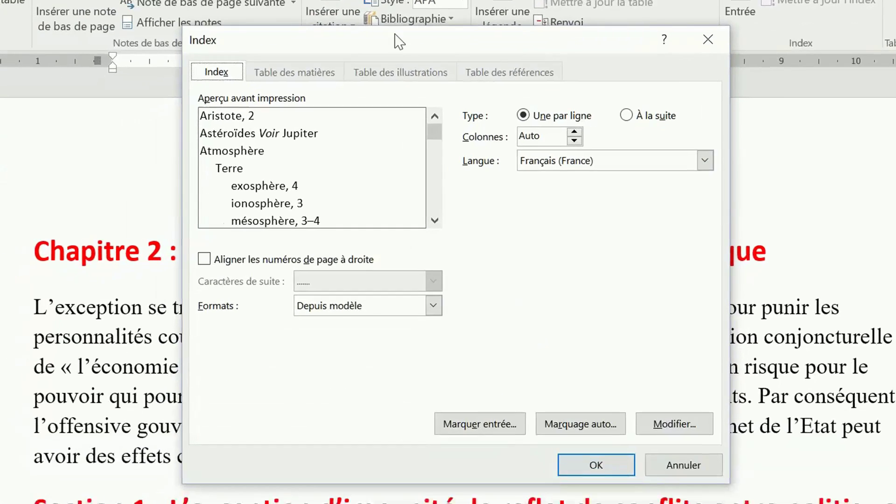
drag(401, 43, 369, 0)
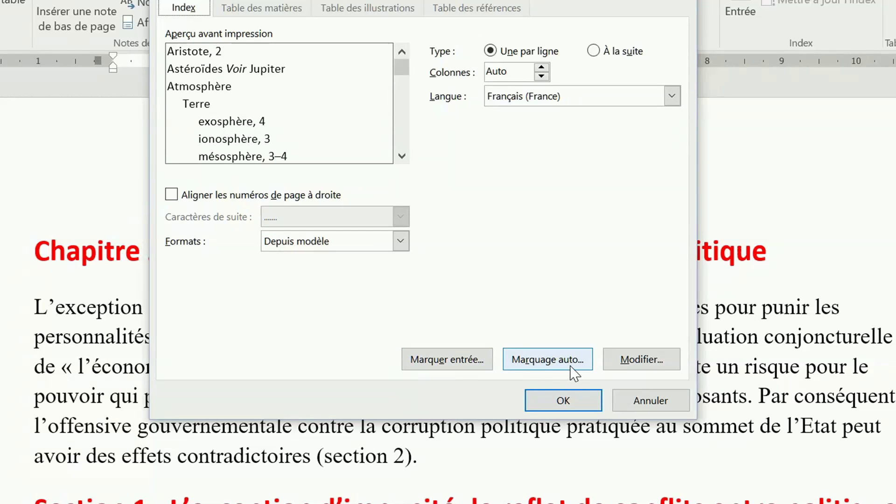
click(526, 369)
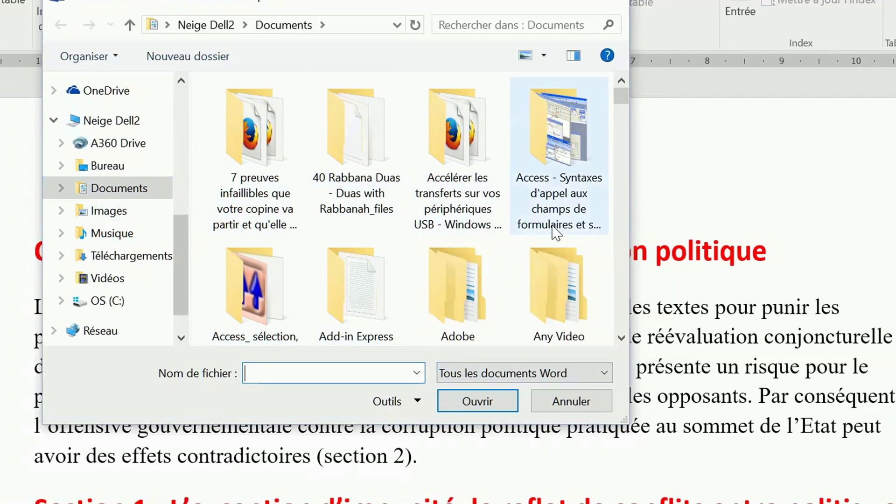
scroll(621, 338, down, 5)
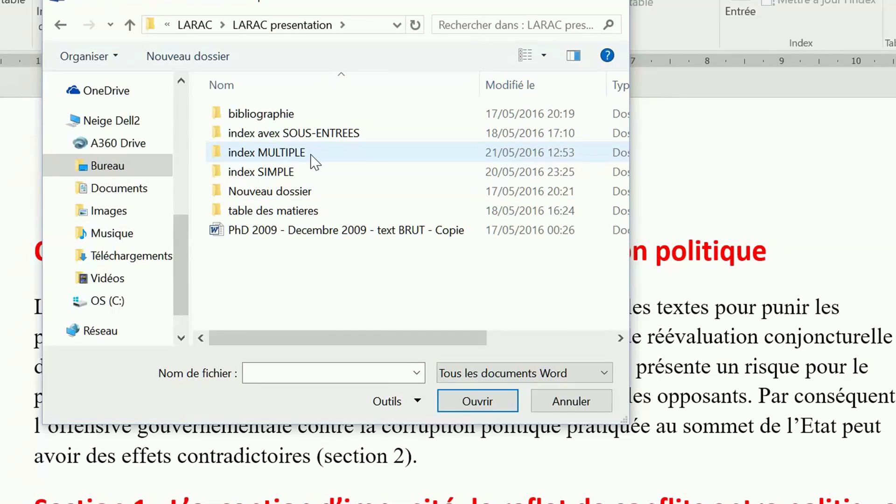
double_click(311, 155)
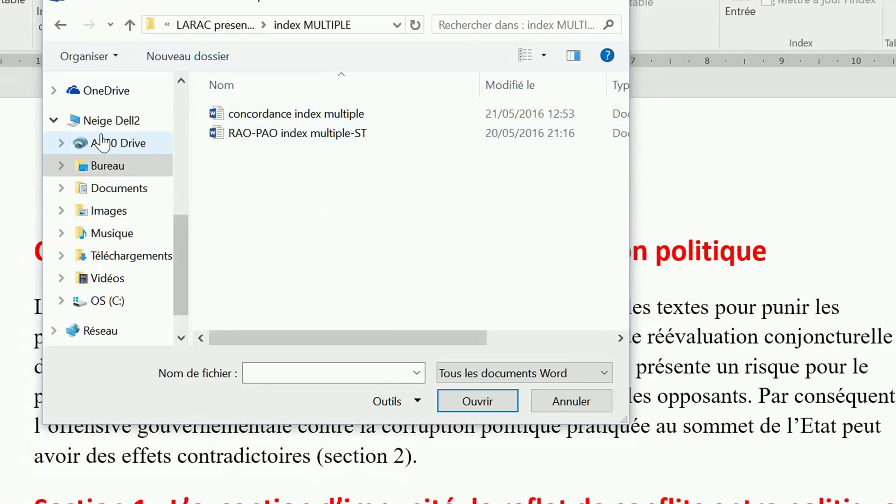
click(296, 118)
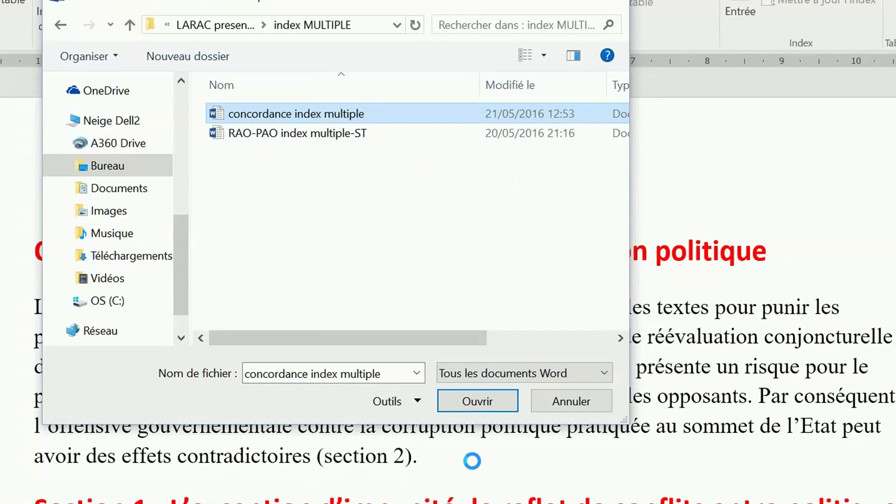
click(490, 402)
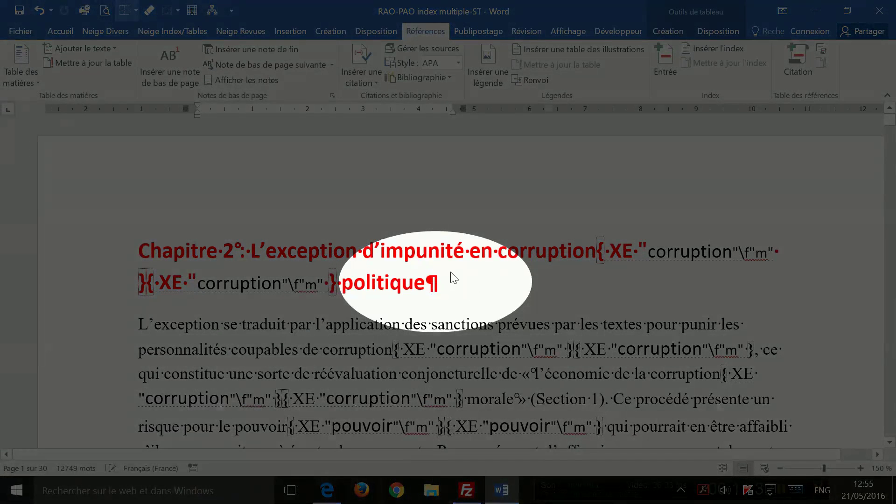
- Examine the XE fields inserted in the opening chapter text and hide all formatting marks
click(432, 284)
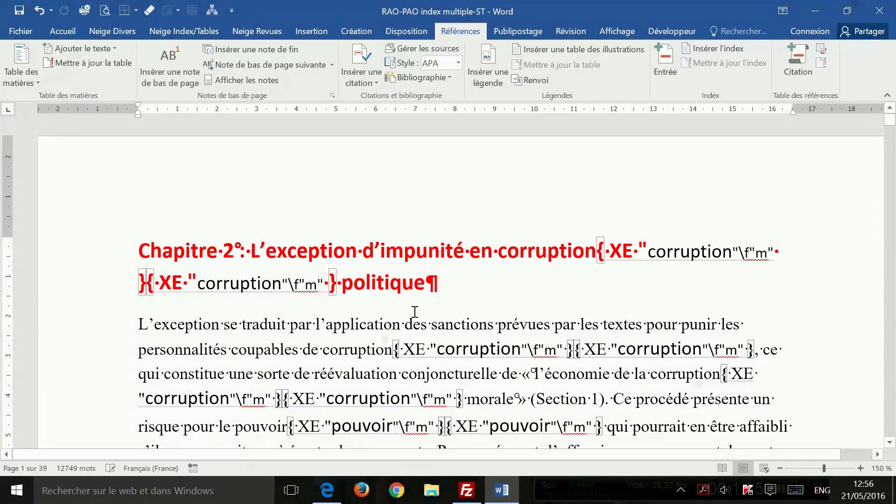
scroll(538, 371, down, 3)
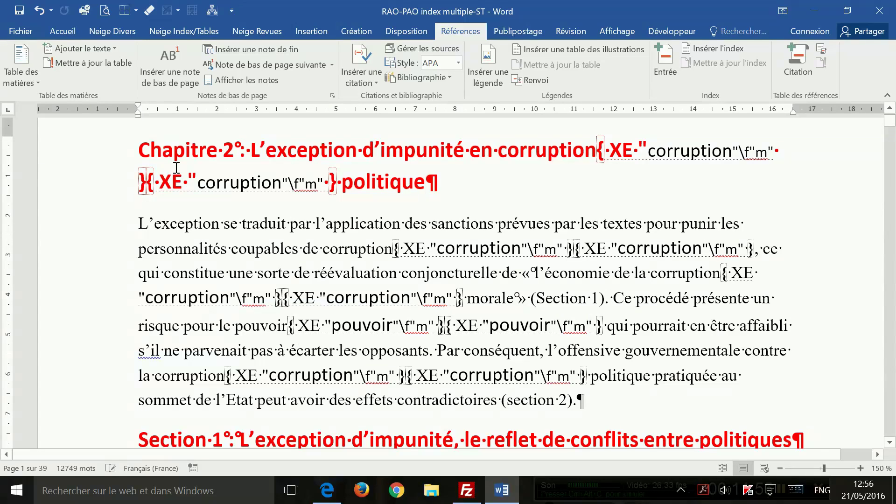
click(451, 195)
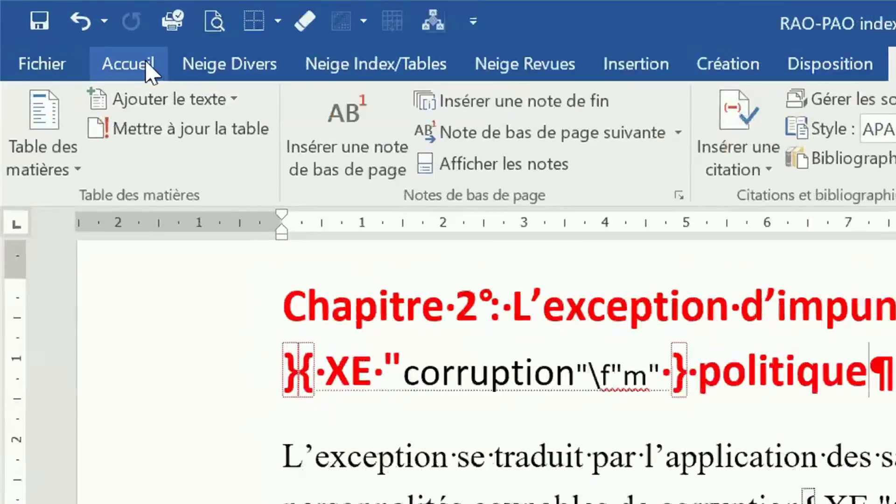
click(70, 30)
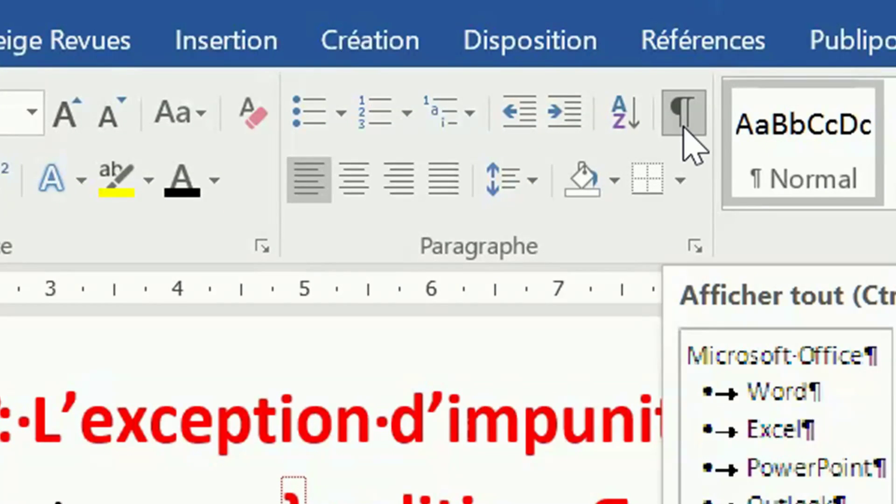
click(684, 128)
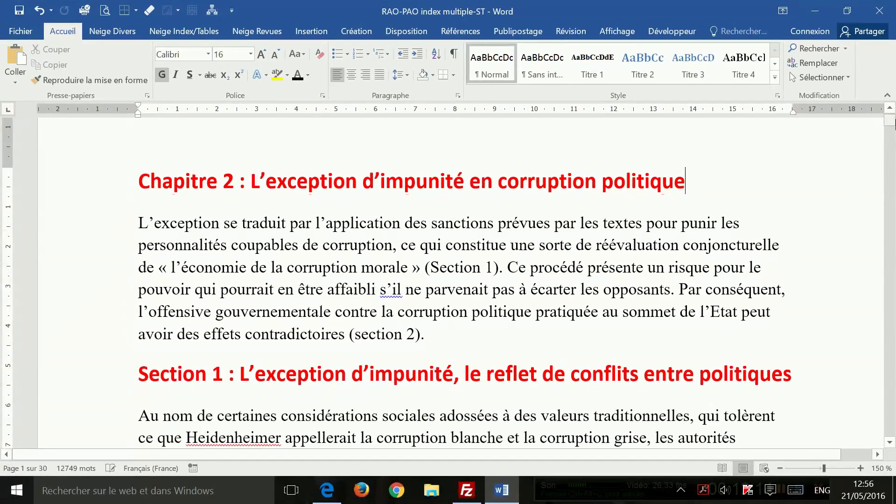
- Insert a page break on the empty line below the word list at the end of the document
drag(891, 122, 890, 429)
scroll(399, 262, up, 3)
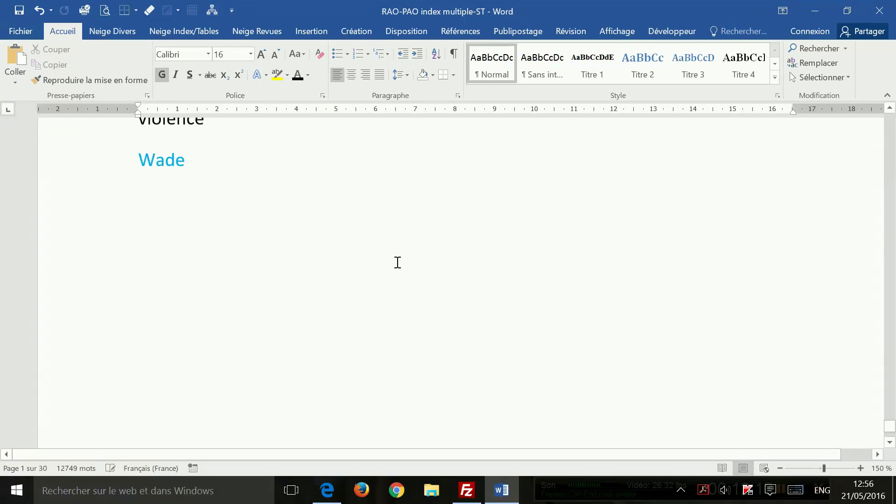
click(275, 277)
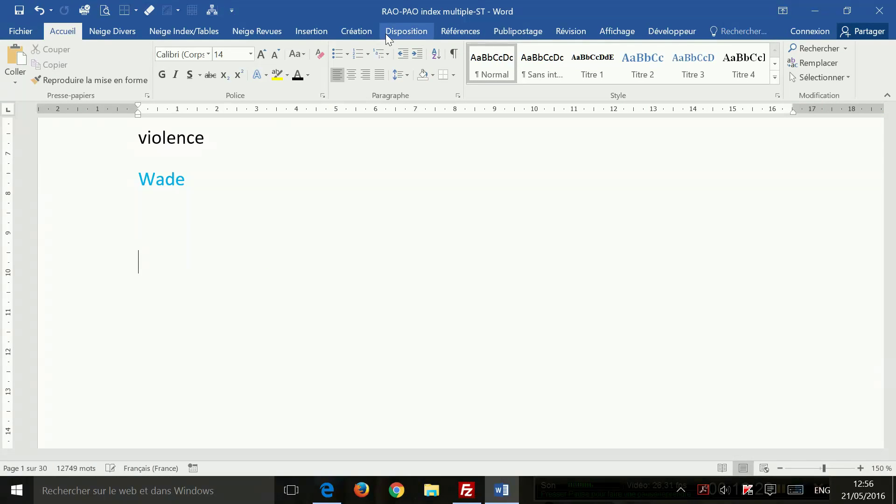
click(313, 27)
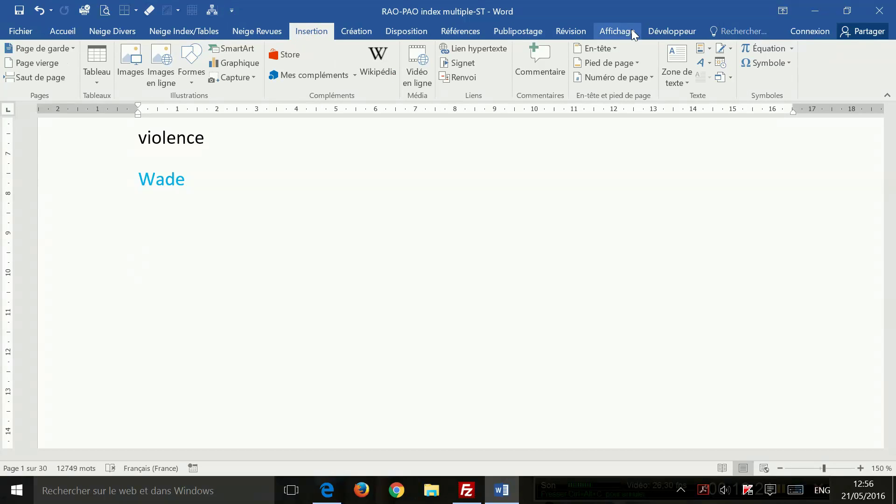
double_click(432, 21)
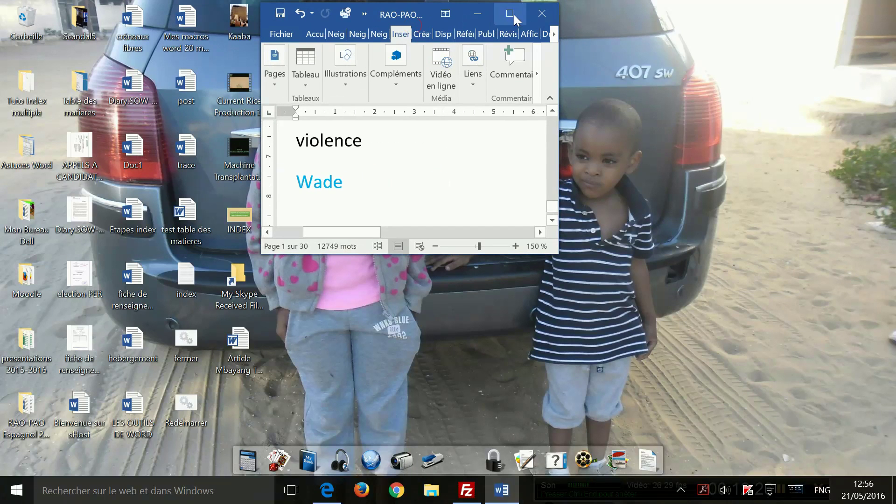
click(514, 15)
click(418, 32)
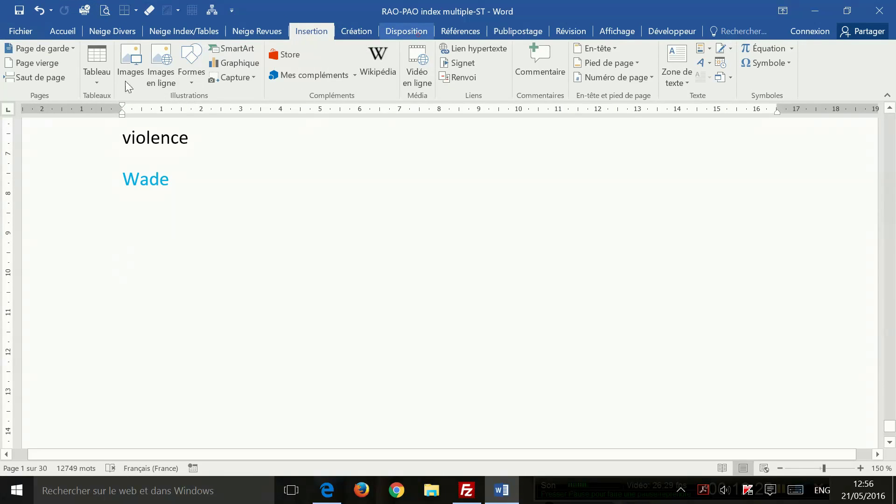
click(185, 48)
click(189, 89)
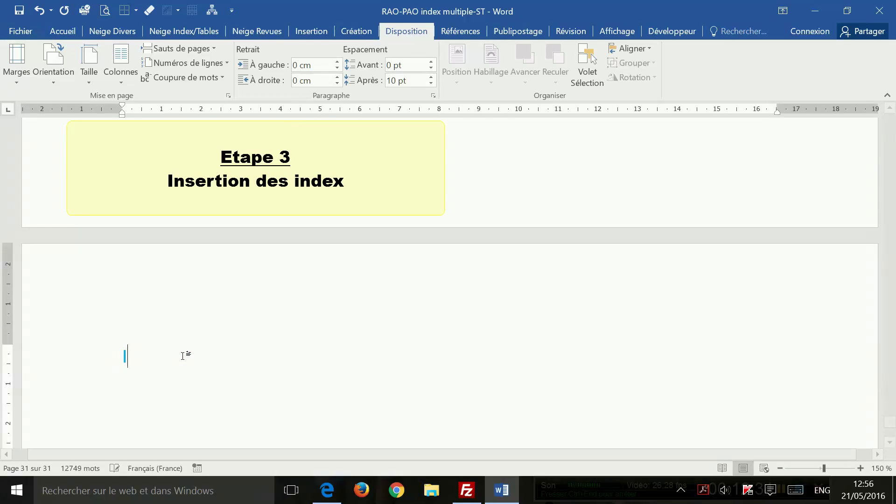
- Add the heading "INDEX DES NOMS DE PERSONNES" on the new page and start a new paragraph below it
text(INDEX des)
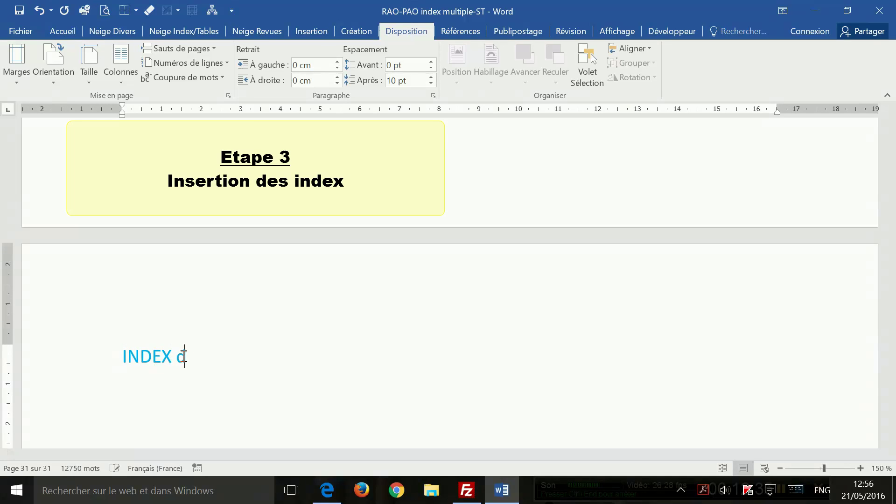
key(BackSpace)
key(BackSpace)
text(DES NO)
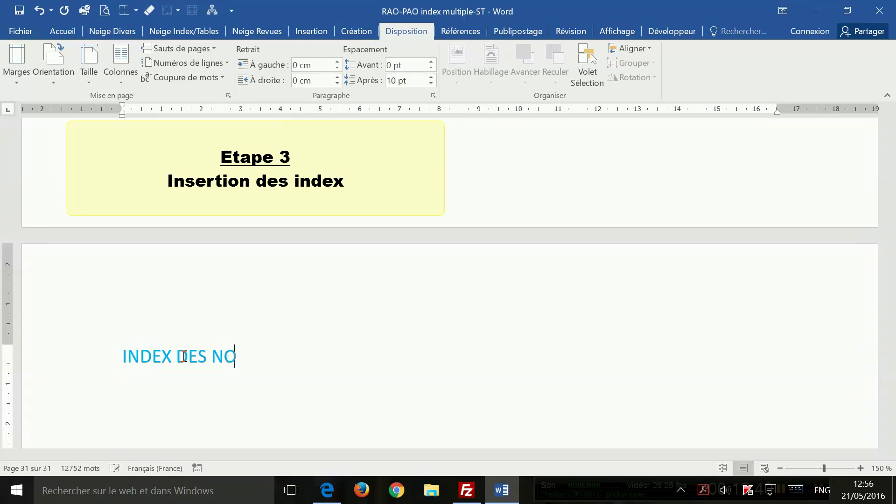
text(MS DE PERSONNE)
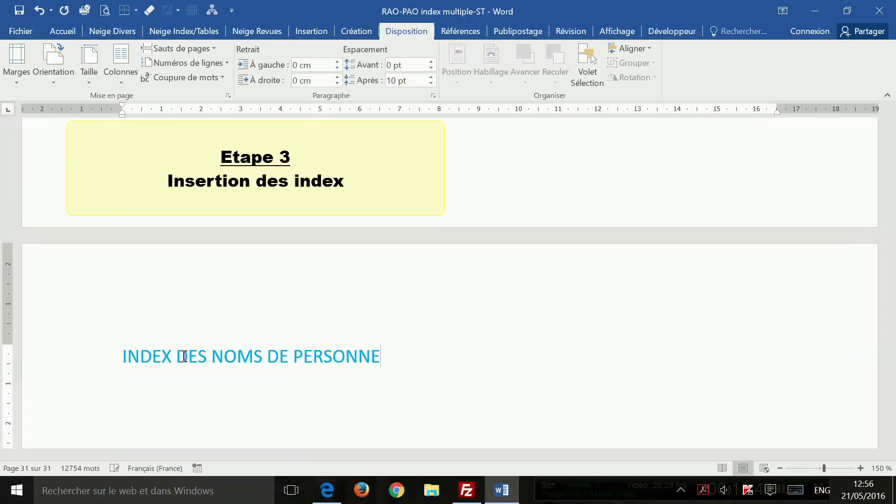
text(S)
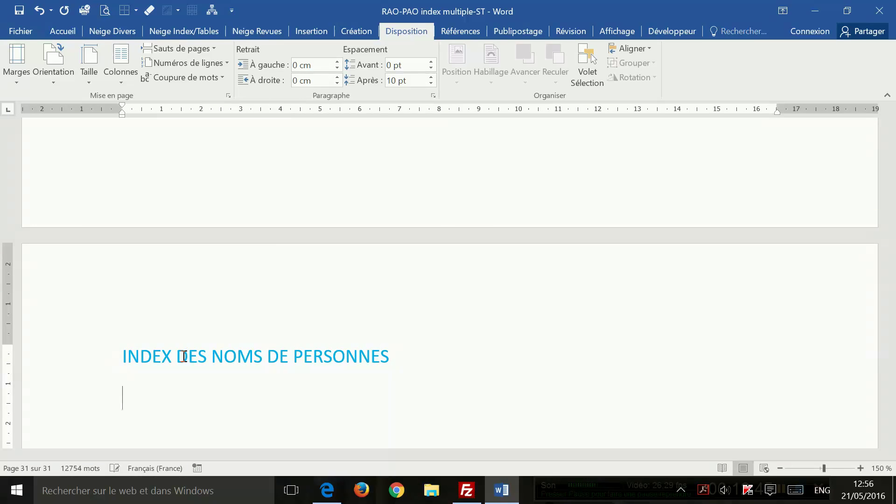
key(Return)
- Start inserting a field in the empty paragraph below the "INDEX DES NOMS DE PERSONNES" heading and choose the Index field
click(461, 31)
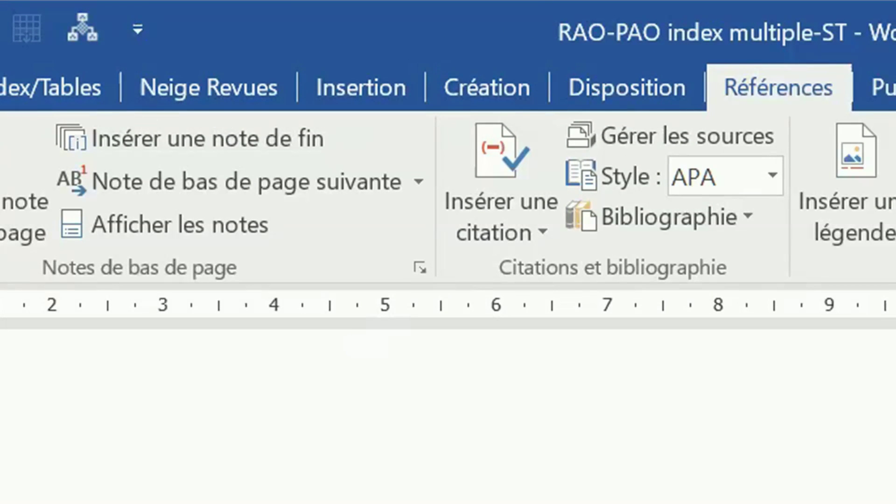
click(355, 97)
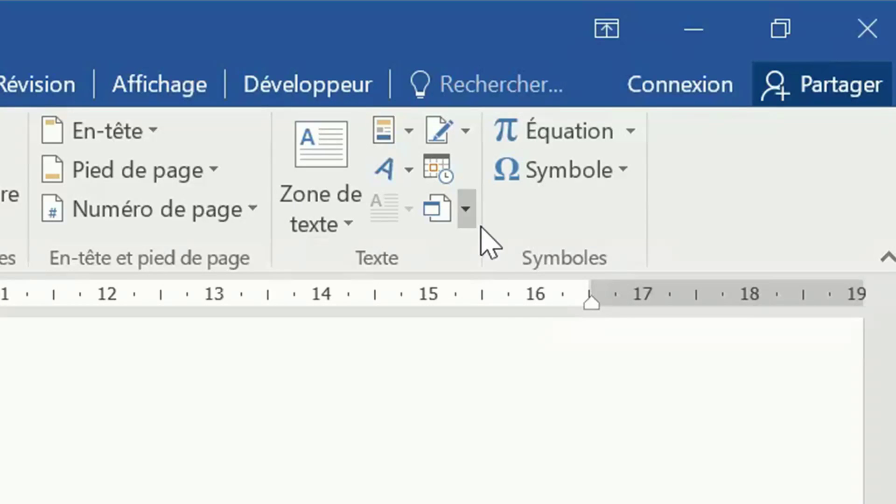
click(404, 126)
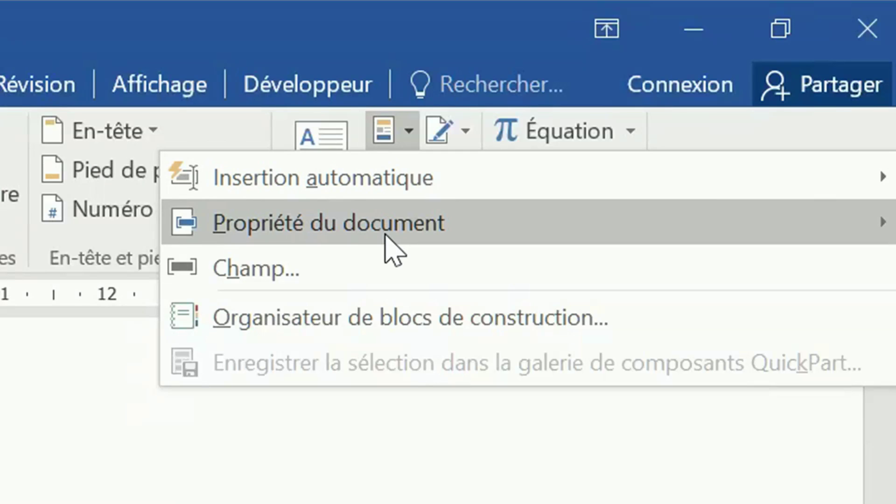
mouse_move(386, 235)
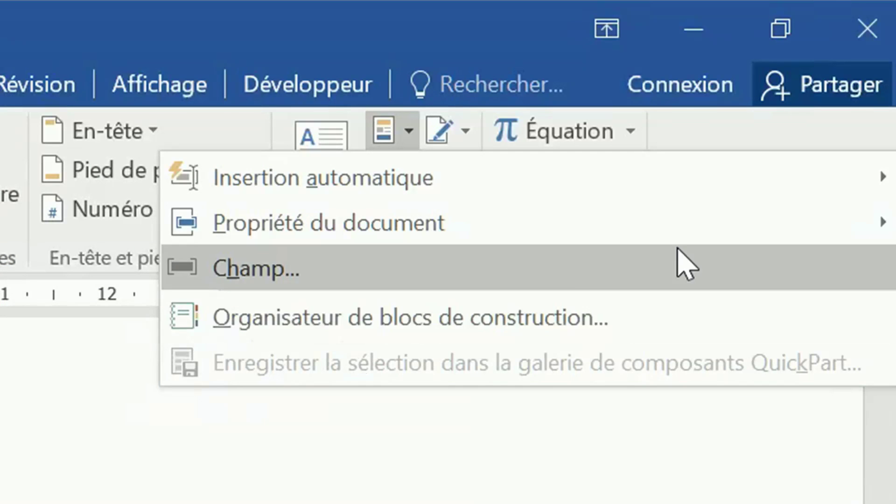
click(259, 277)
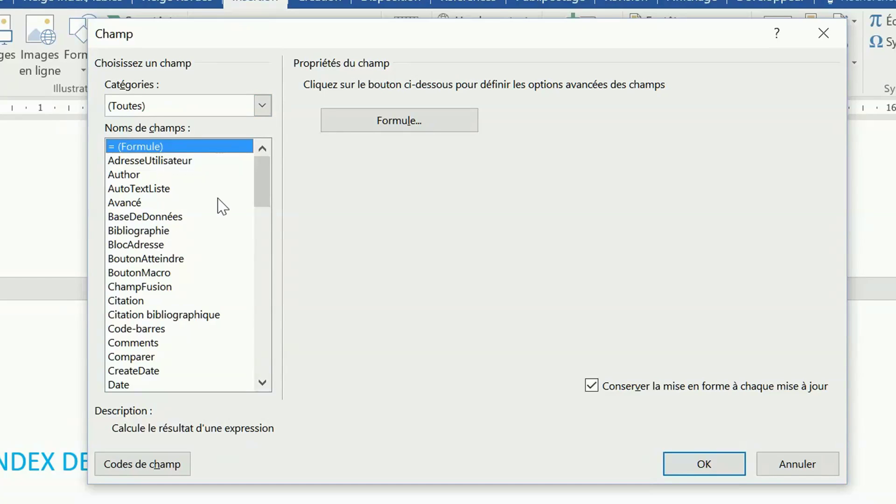
drag(256, 175, 256, 242)
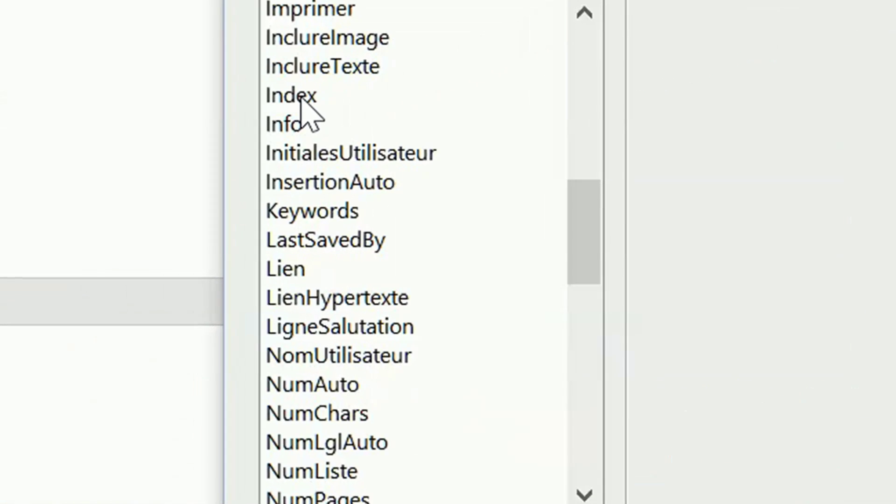
click(125, 190)
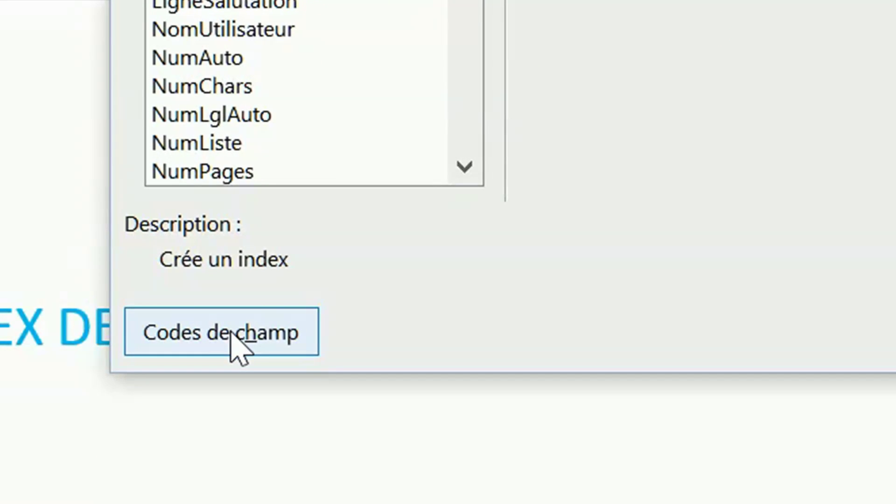
- Open the Index field's code options and add the \f switch with the identifier "n"
click(231, 332)
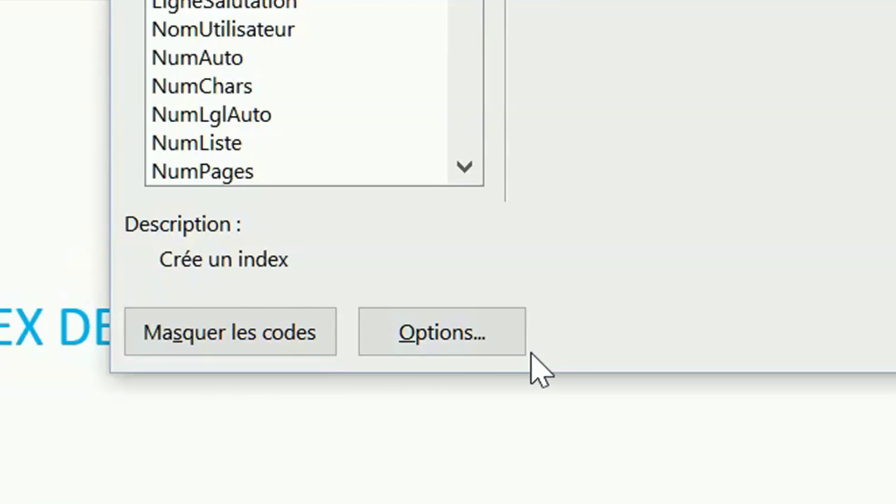
click(468, 343)
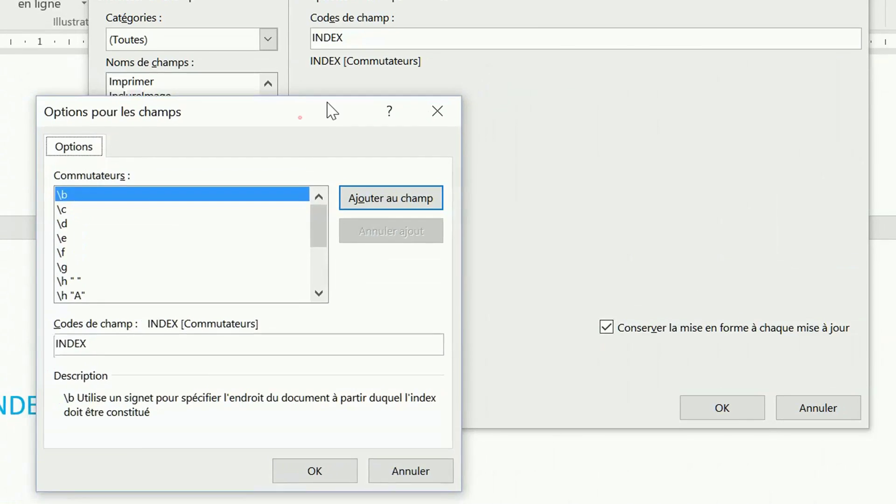
drag(332, 111, 541, 21)
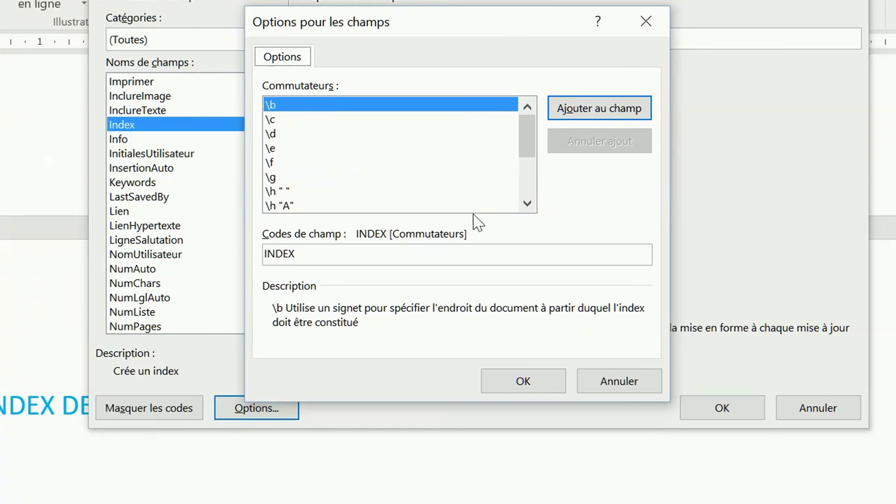
drag(432, 15, 288, 6)
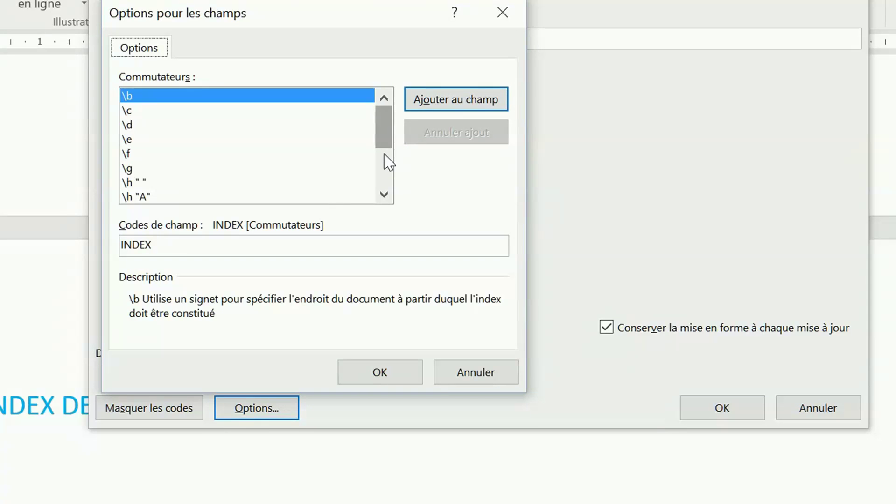
click(388, 135)
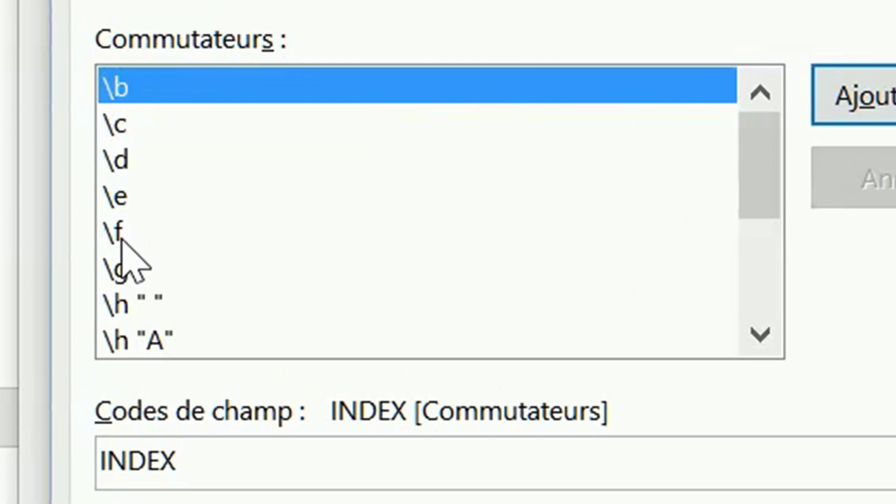
click(122, 241)
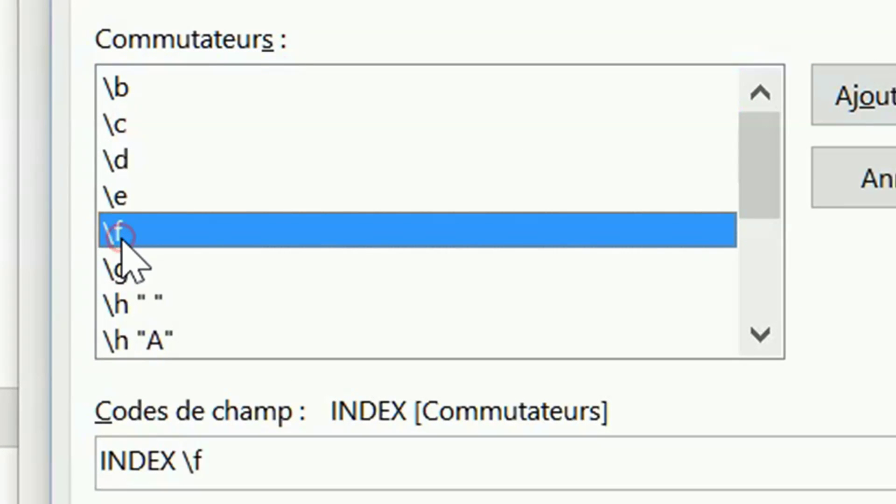
click(320, 474)
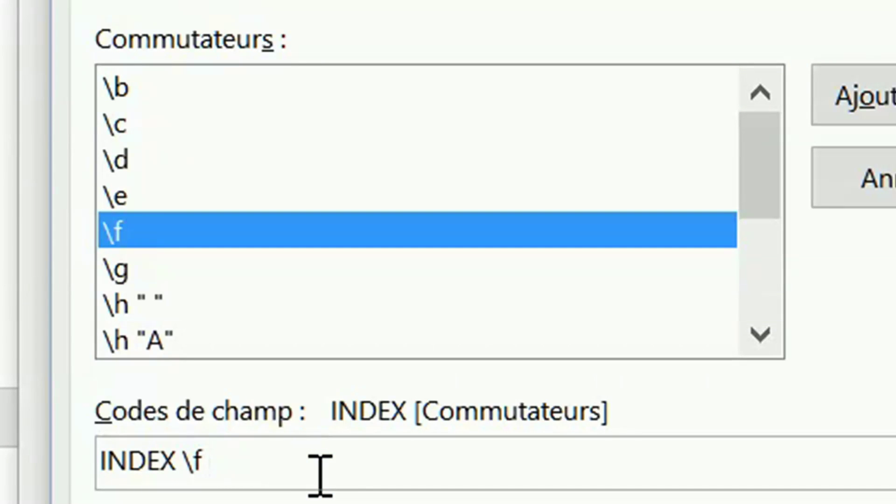
text(")
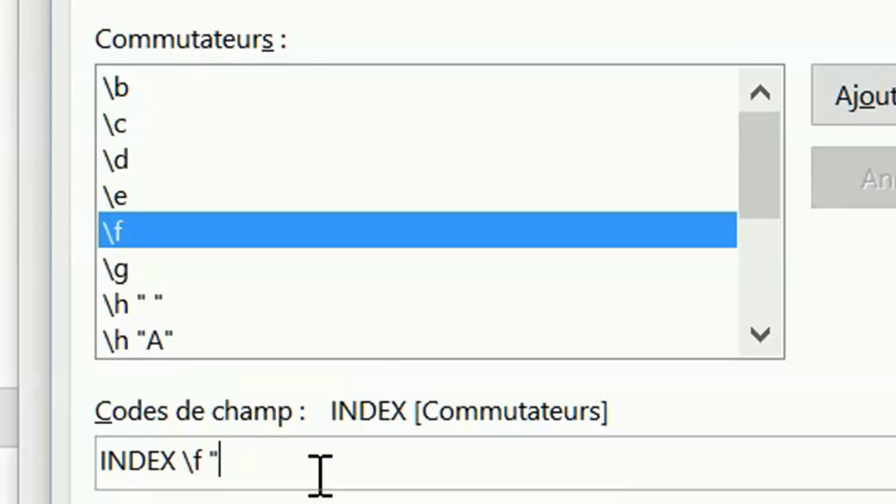
text(n")
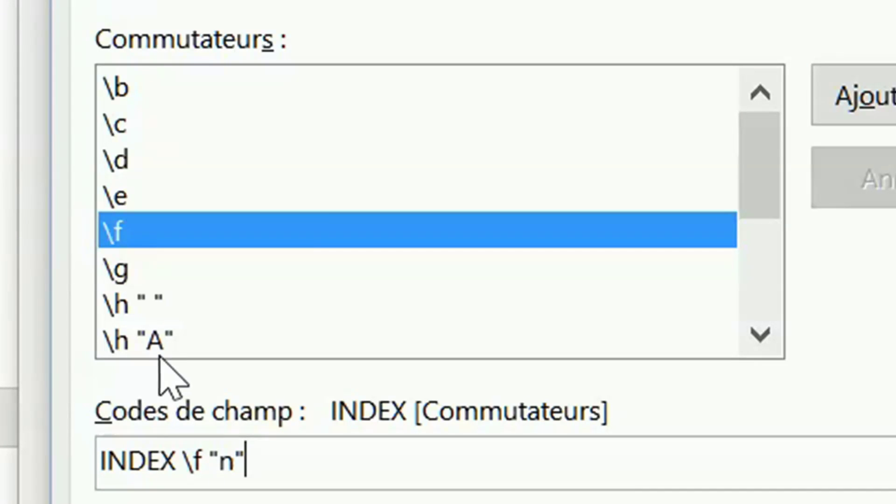
- Add the \h "A" switch for letter headings to the INDEX field code, after \f "n"
double_click(181, 348)
click(326, 475)
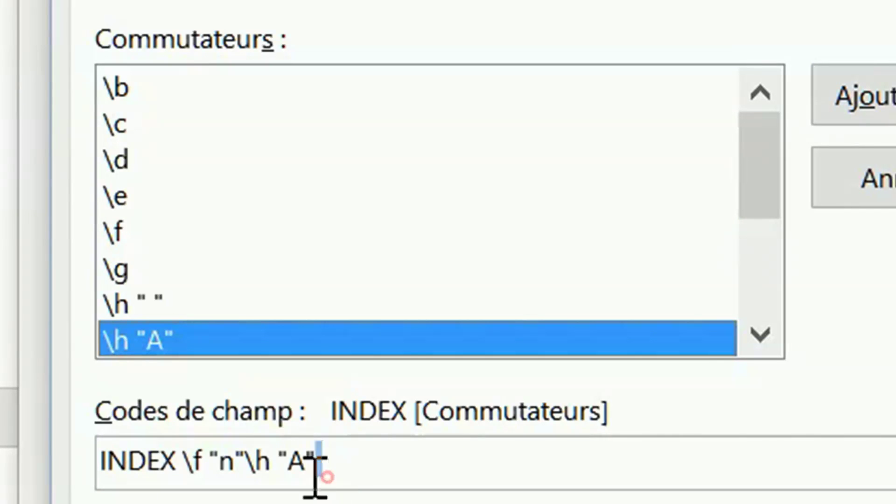
drag(316, 476, 235, 469)
click(404, 472)
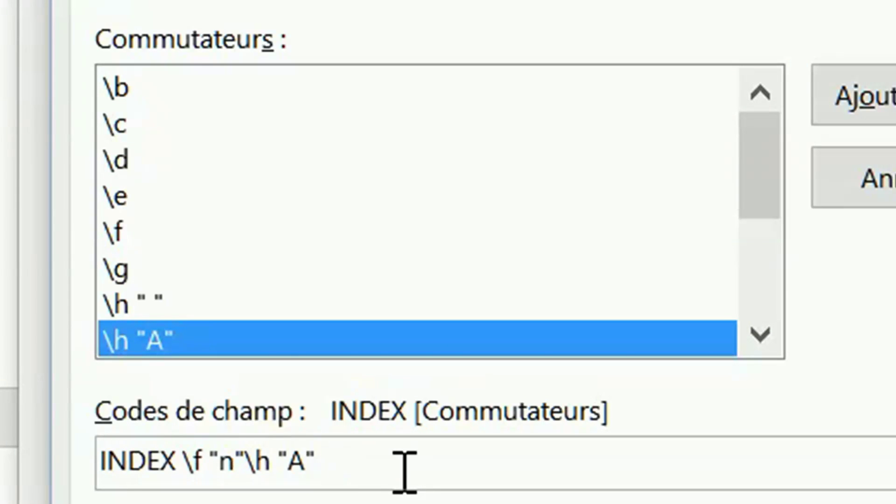
- Add the \c switch with the value "2" to the INDEX field code for a two-column layout
click(762, 334)
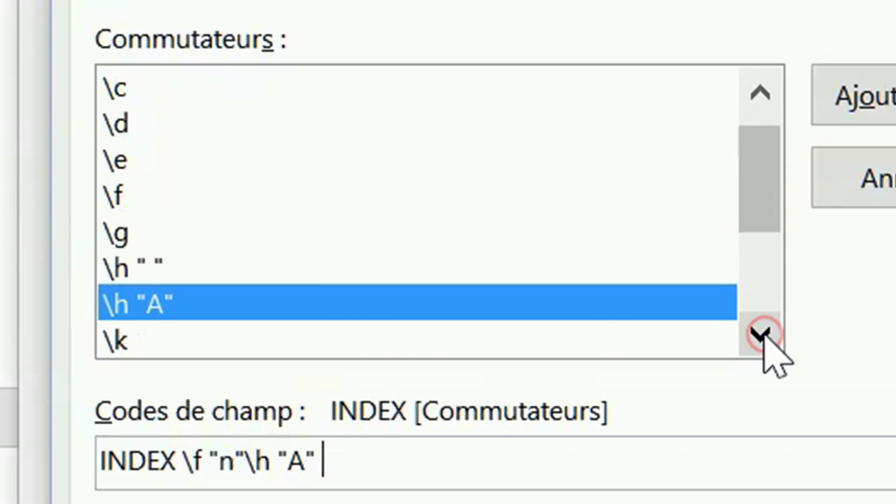
click(123, 94)
double_click(123, 93)
click(420, 480)
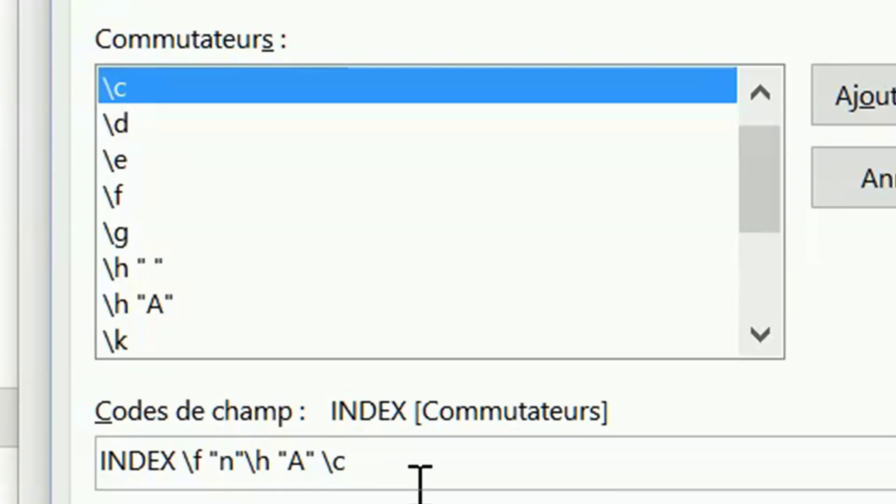
text("2)
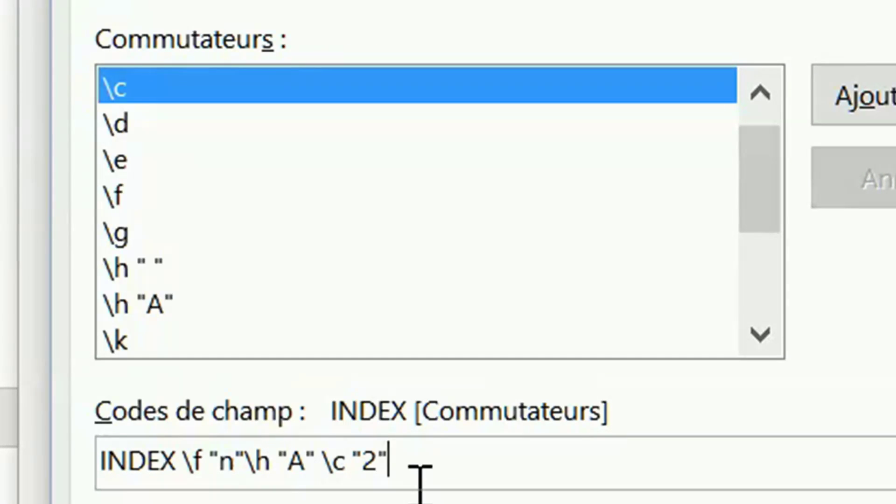
- Add the \z language switch with the value "1036" to the INDEX field code and insert the field in the document
drag(762, 167, 776, 290)
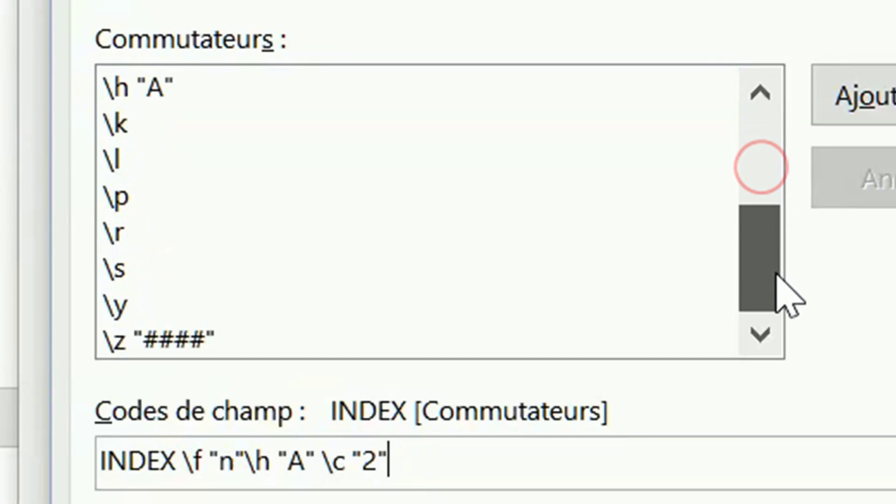
double_click(189, 340)
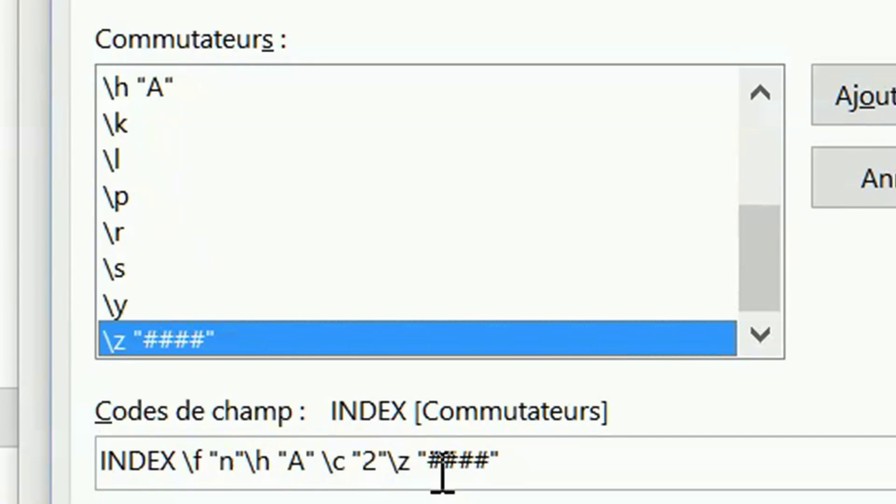
click(432, 461)
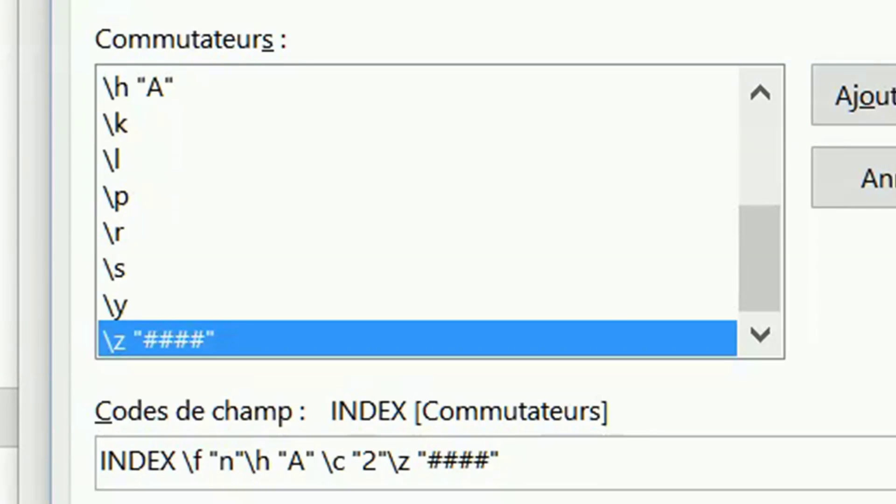
key(Delete)
key(Delete)
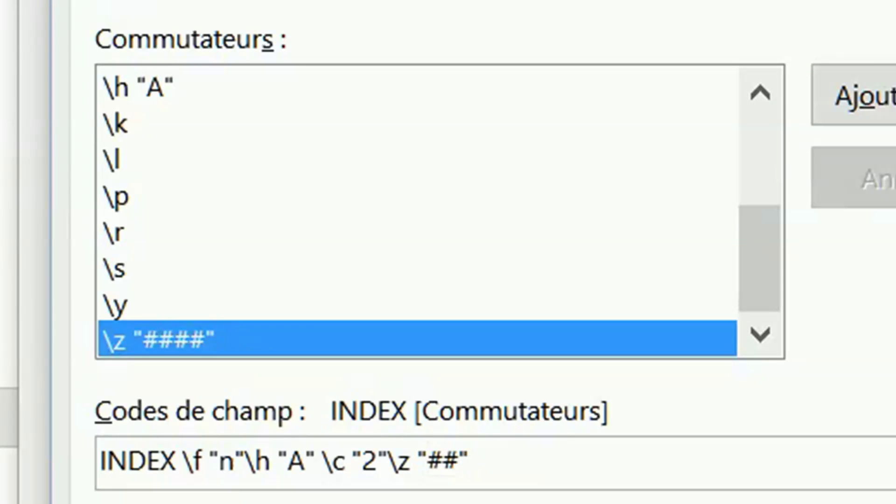
key(Delete)
key(Delete)
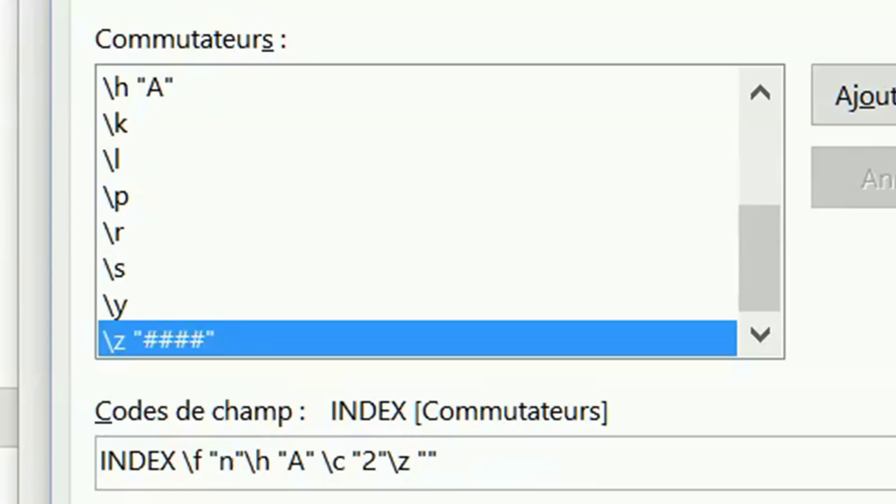
text(1036)
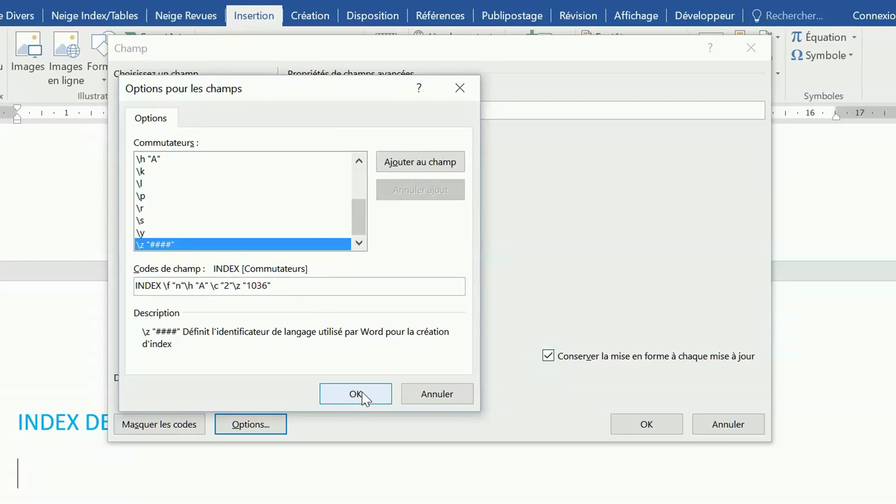
click(359, 395)
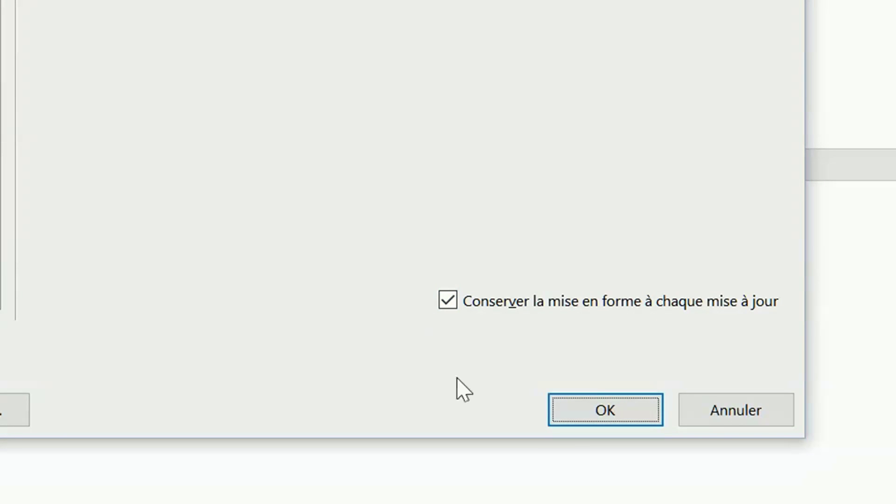
click(592, 412)
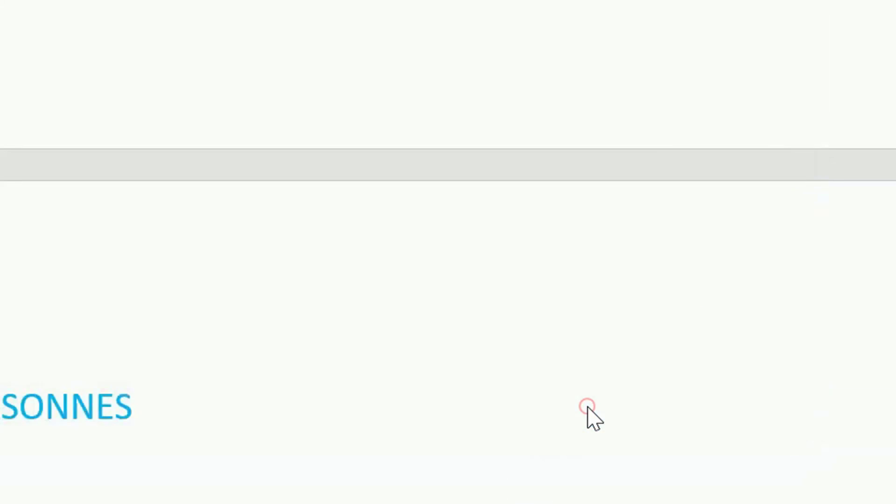
- Examine the generated index of people's names from its heading to the end of the document
scroll(581, 357, down, 5)
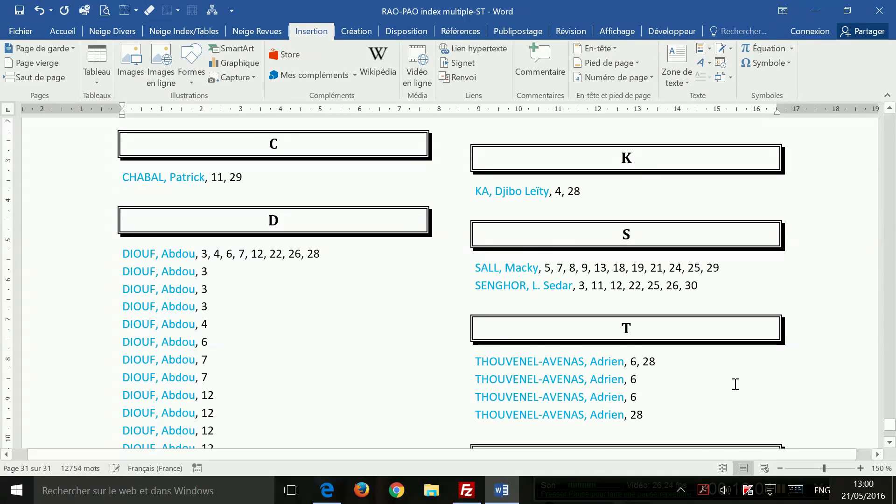
scroll(736, 384, down, 5)
scroll(736, 384, down, 1)
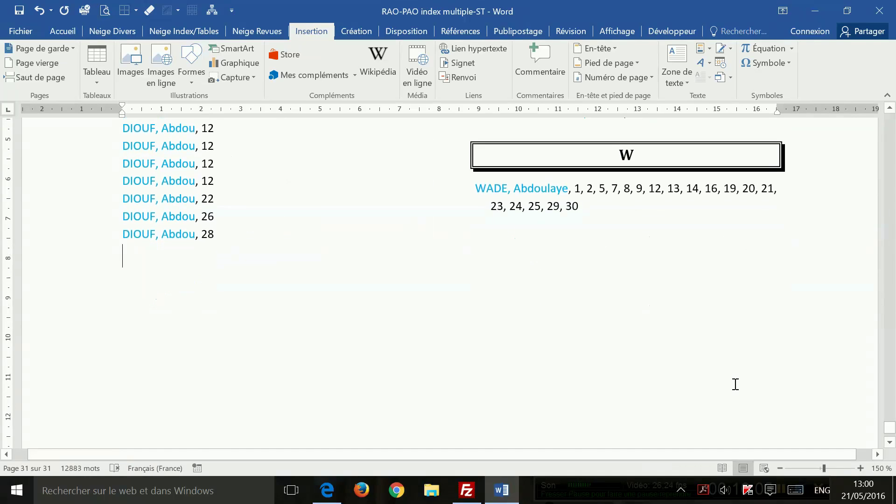
scroll(736, 384, up, 5)
scroll(736, 383, up, 6)
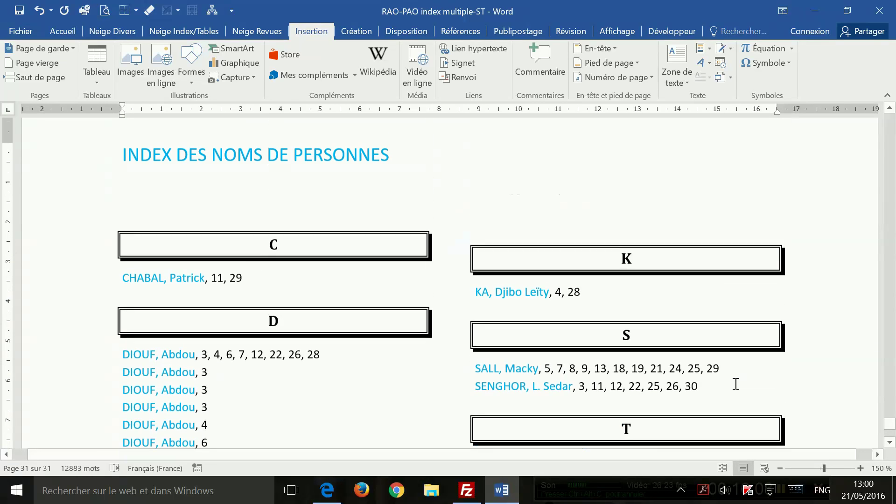
scroll(736, 384, down, 4)
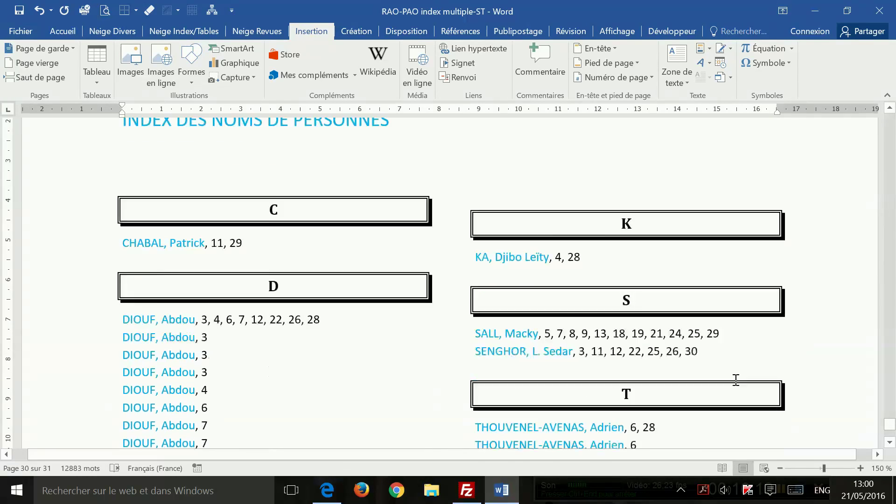
scroll(736, 378, up, 5)
scroll(736, 380, down, 3)
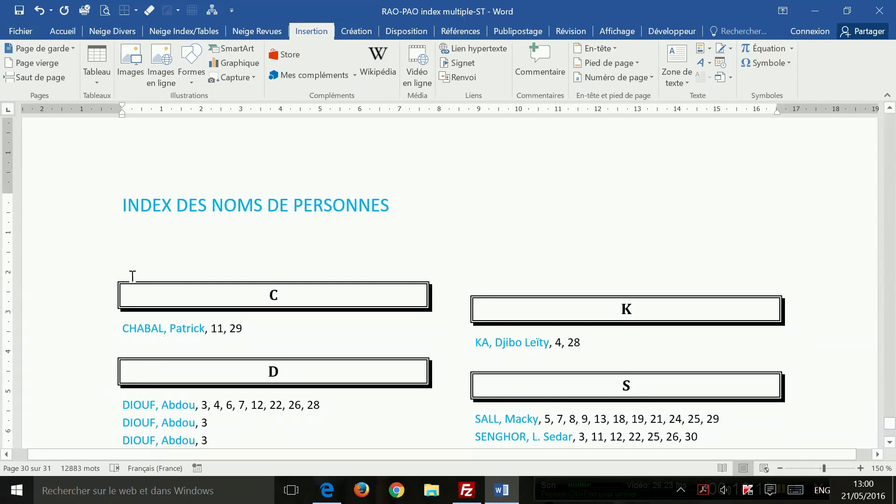
click(115, 310)
scroll(88, 266, down, 14)
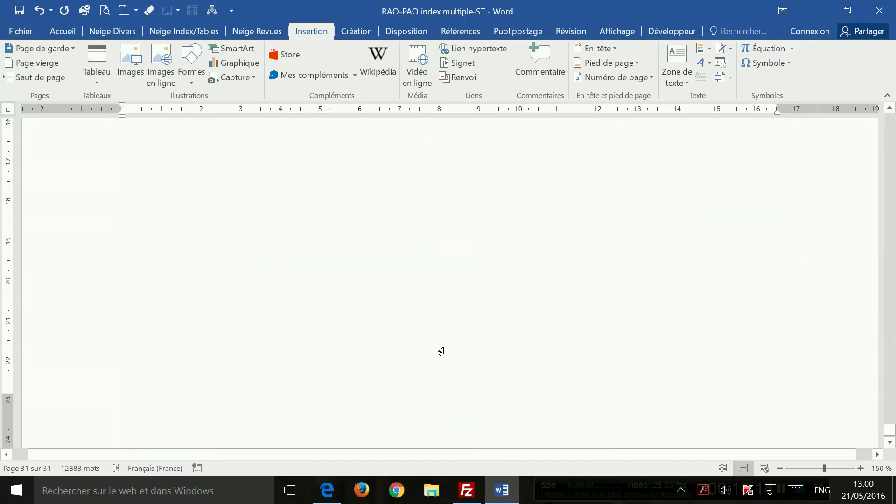
- Update the index of people's names and set its font to Times New Roman, size 12
key(F9)
scroll(416, 271, down, 3)
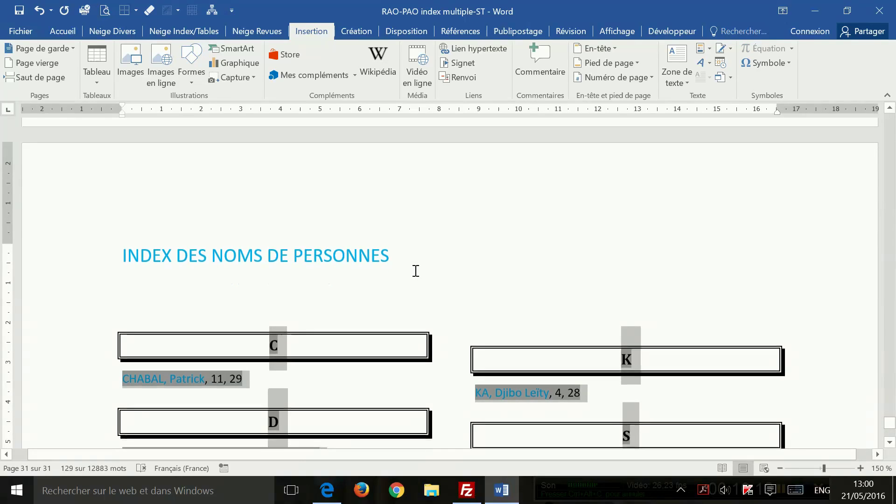
click(60, 30)
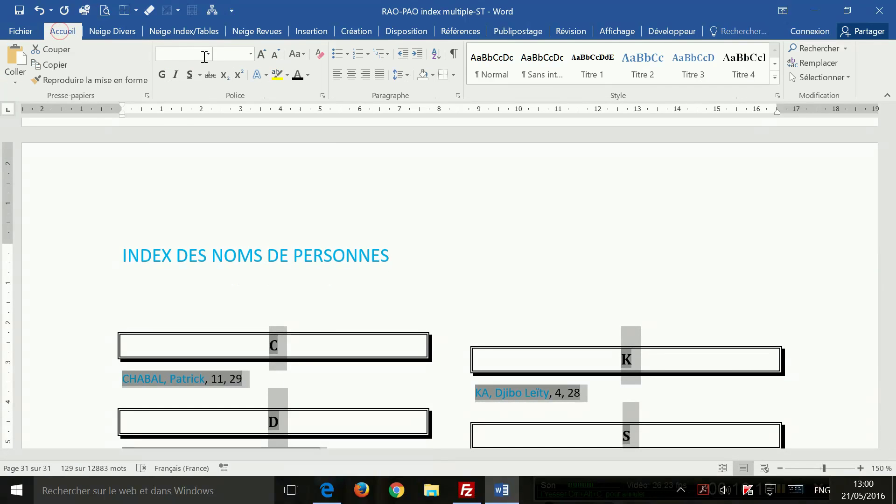
click(208, 54)
click(218, 132)
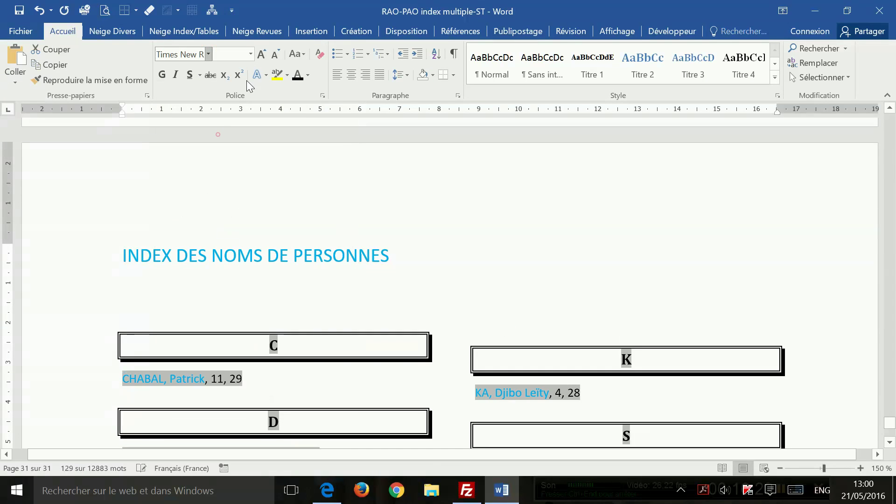
click(251, 54)
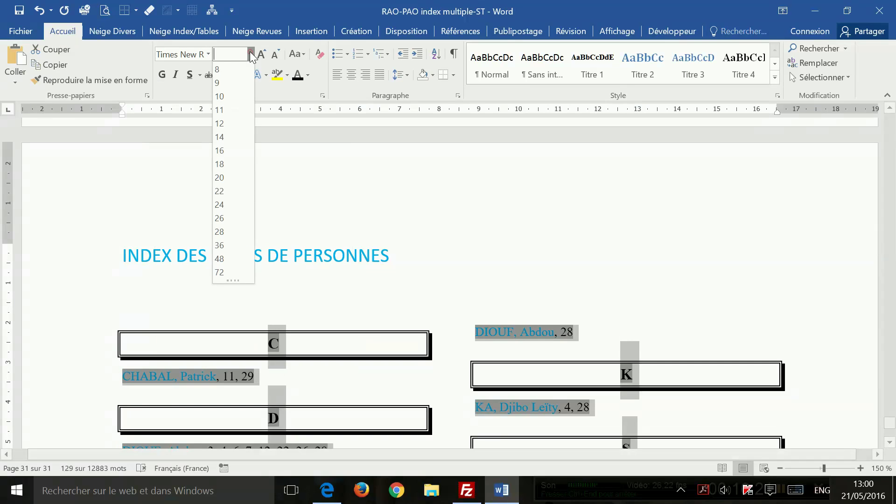
click(232, 129)
- Set the line spacing of the index of people's names to 1.5 and its text colour to black
click(406, 76)
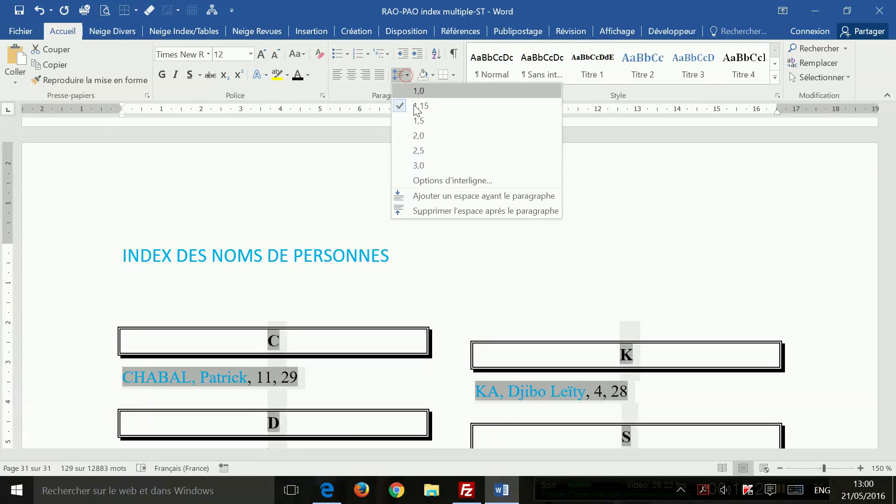
click(414, 114)
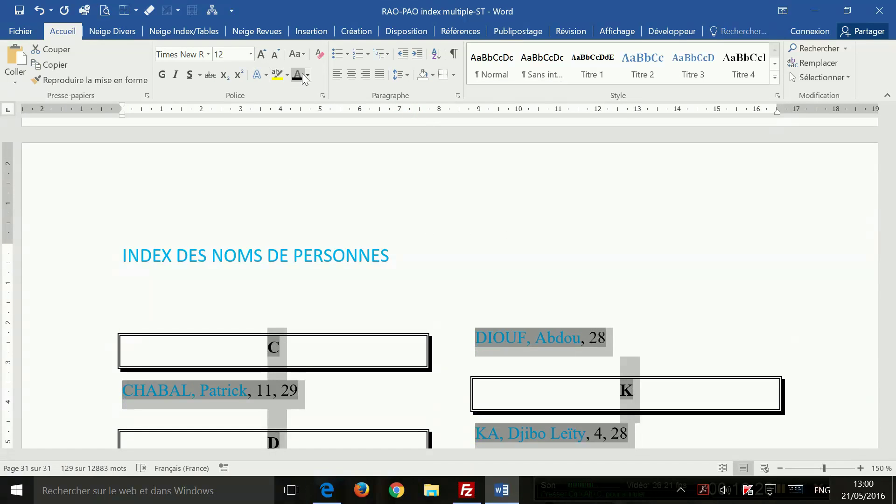
click(504, 262)
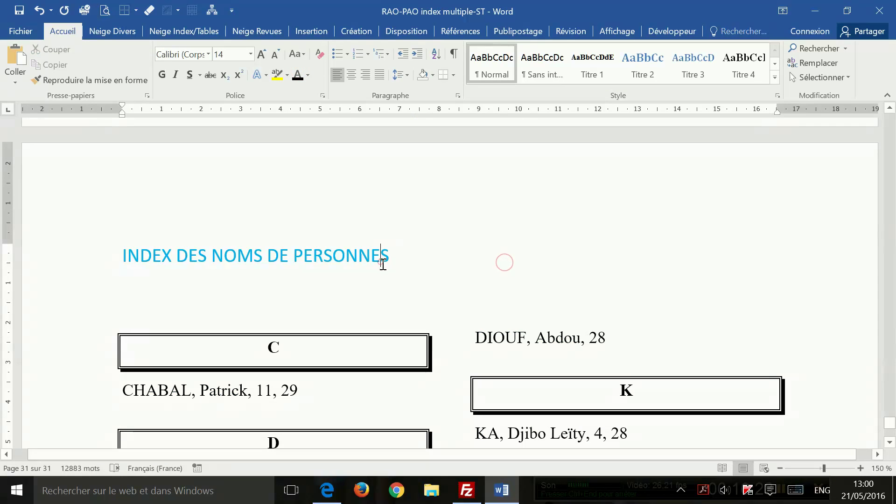
- Add the heading INDEX DES MOTS CLEFS at the end of the document and choose the Index field for insertion beneath it
scroll(470, 267, down, 15)
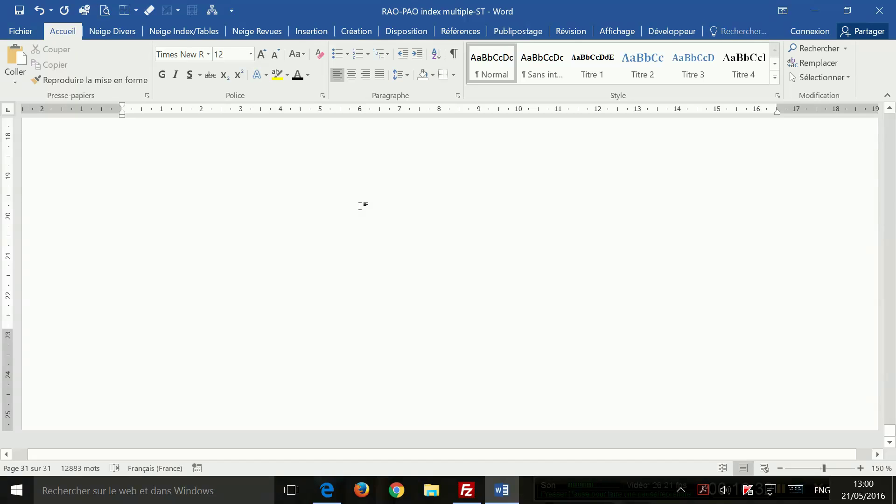
text(INDEX DES MOTS CLEFS)
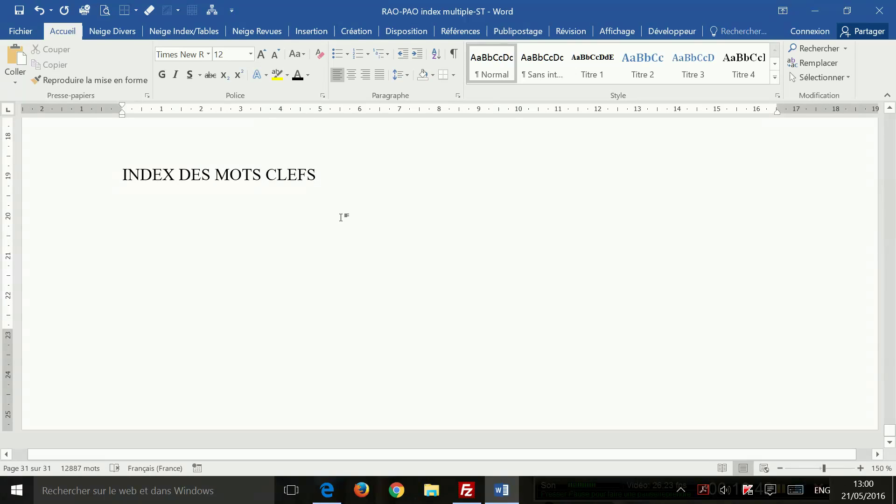
click(315, 31)
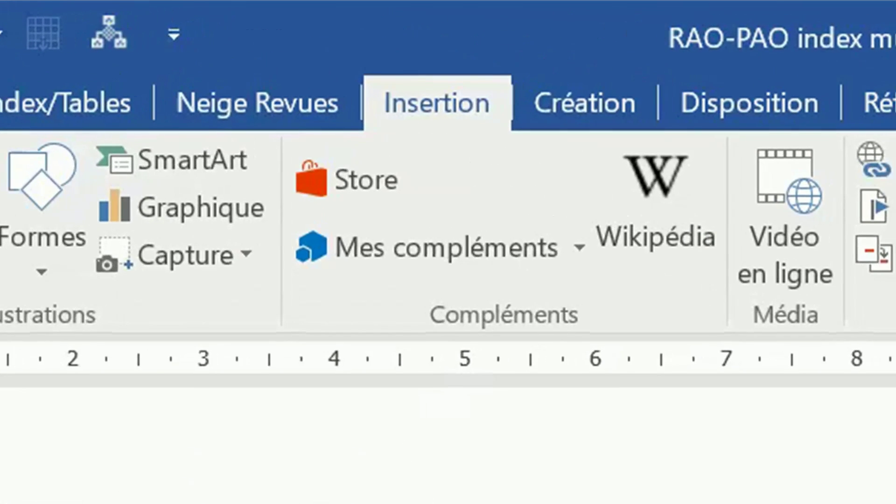
click(641, 128)
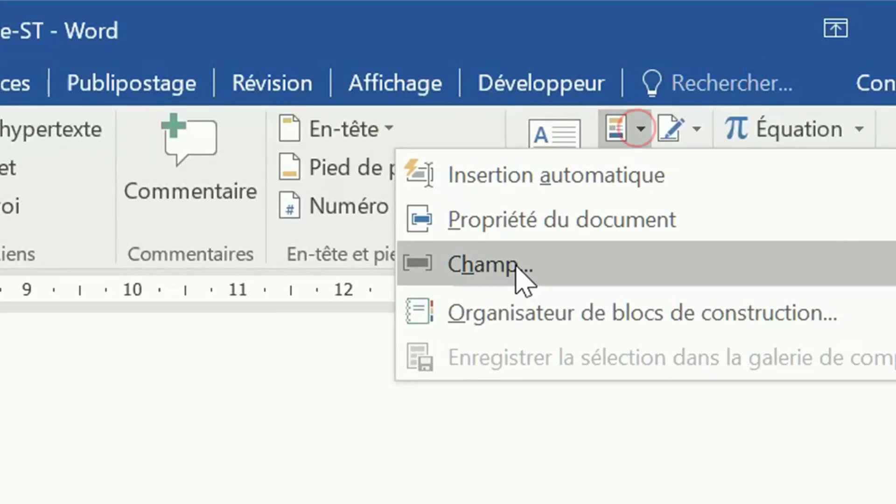
click(516, 265)
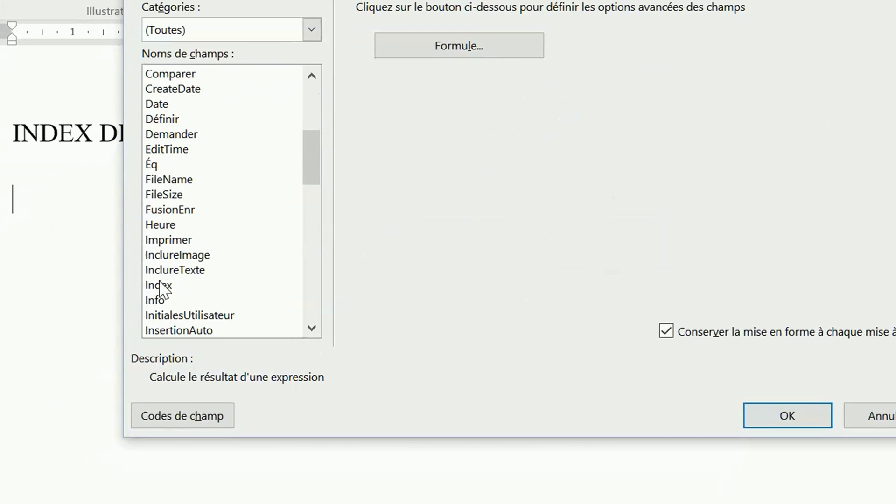
click(173, 284)
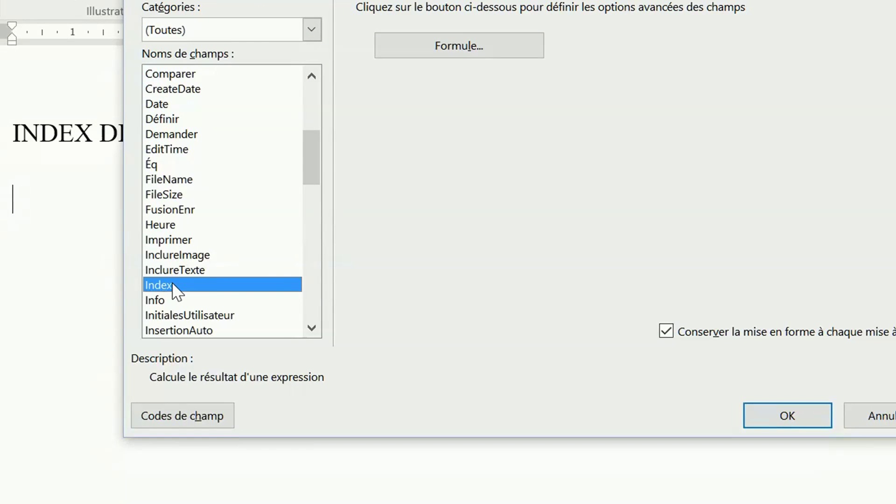
- Show the field codes and add the \f switch with the value "m" to the INDEX field code
click(198, 420)
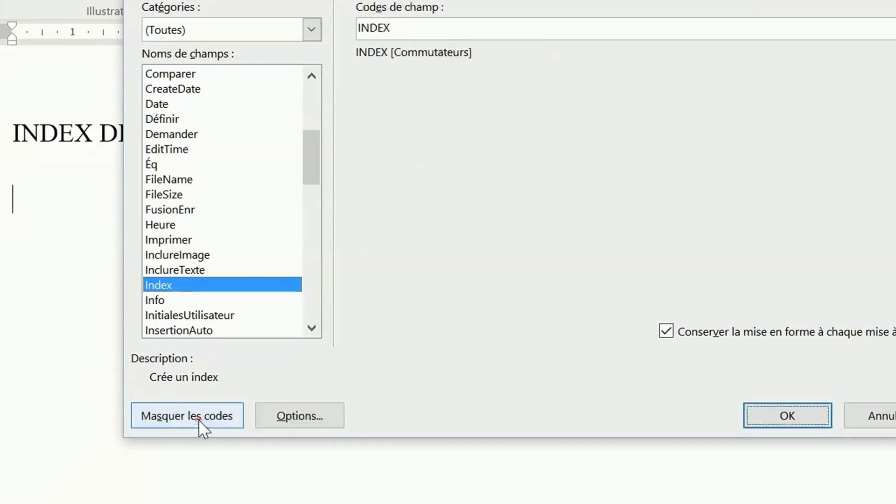
click(299, 415)
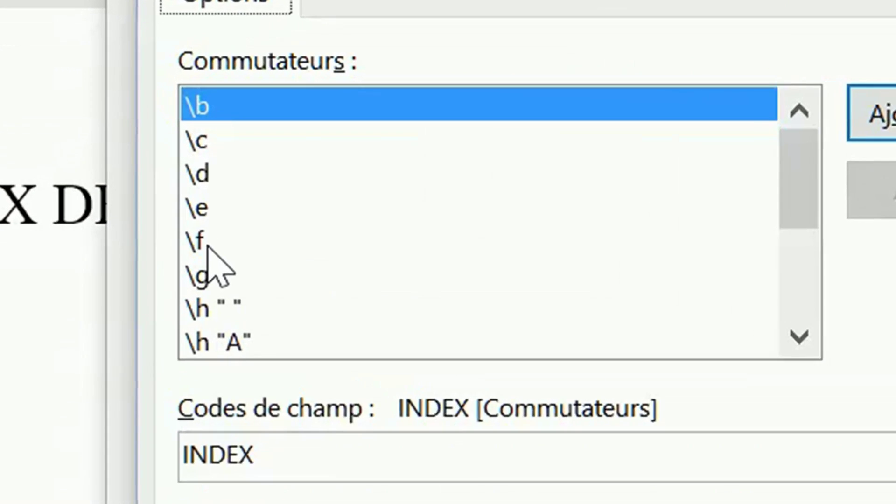
double_click(167, 150)
click(343, 469)
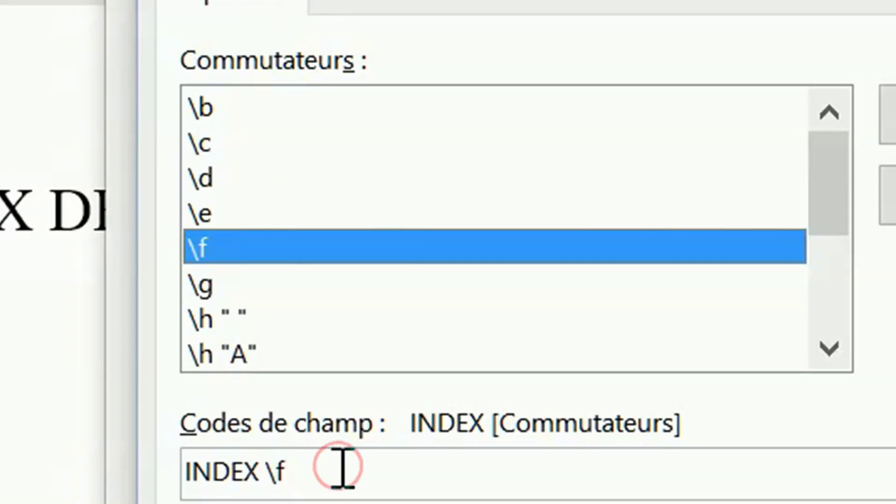
text(")
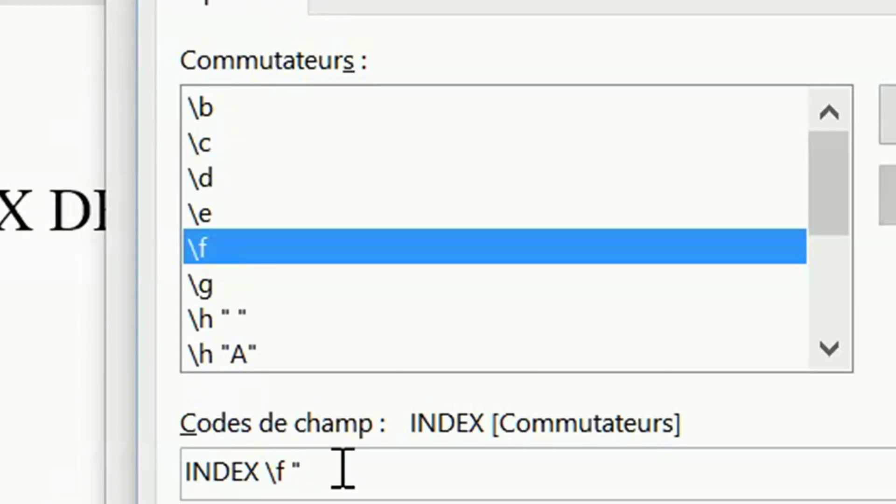
text(m)
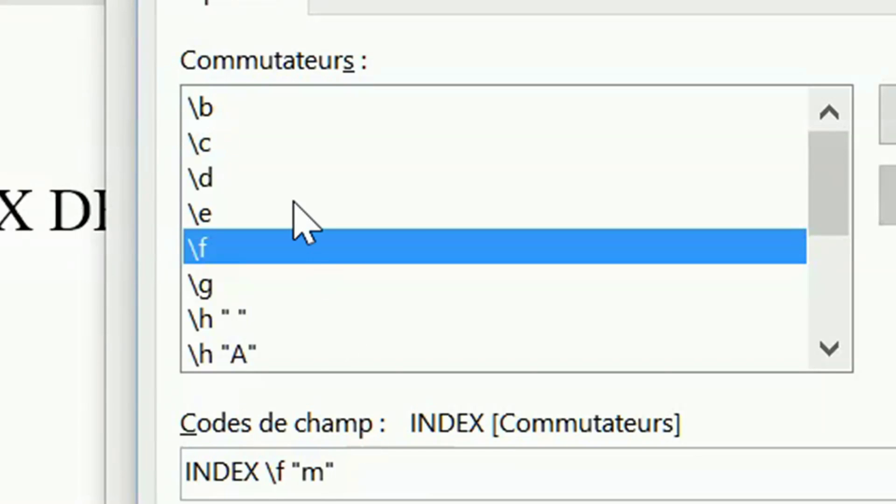
- Add the \h "A" letter-heading switch and the \c switch with the value "2" to the INDEX field code
double_click(227, 363)
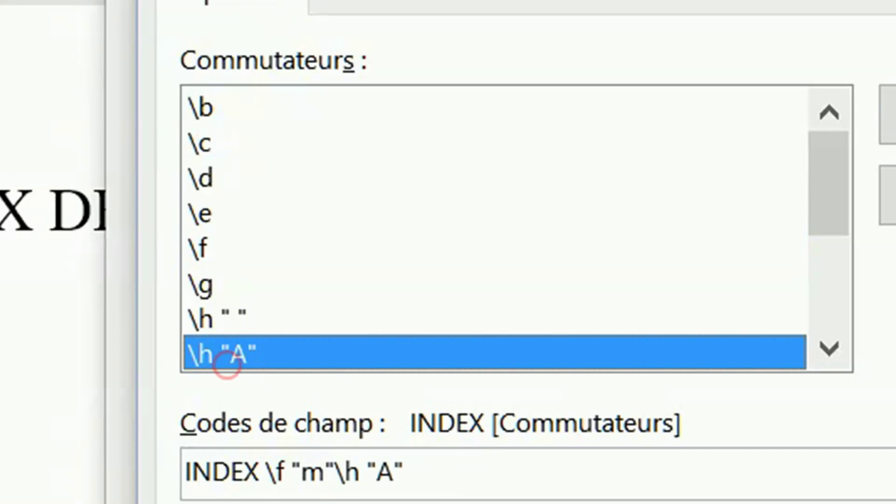
double_click(216, 145)
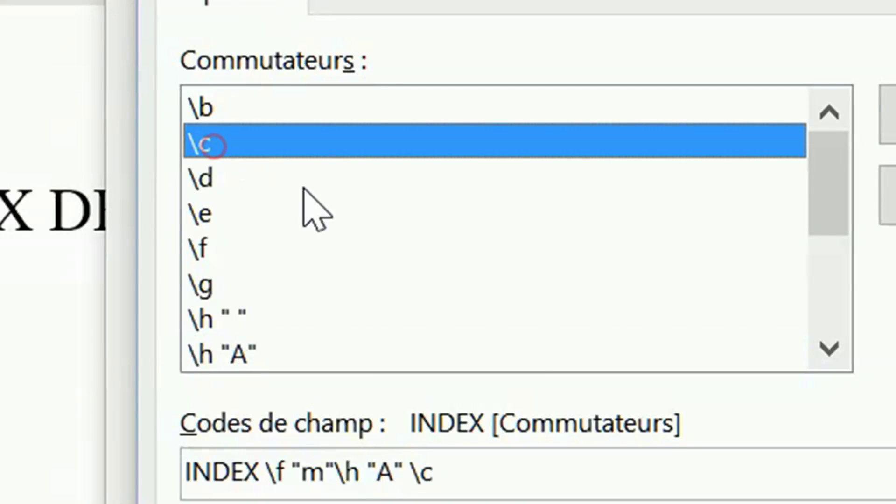
click(578, 469)
text("2)
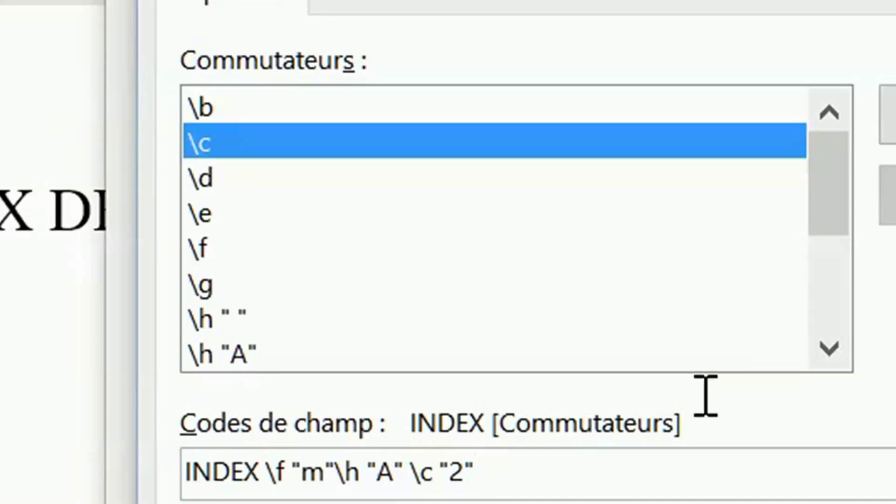
- Add the \z language switch with the value "1036" to the INDEX field code and insert the keyword index
drag(812, 181, 835, 303)
double_click(244, 357)
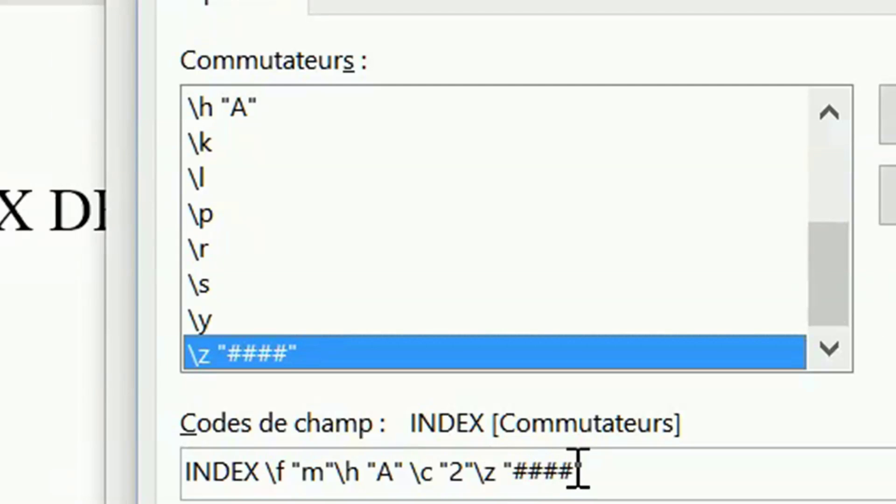
drag(575, 466, 527, 467)
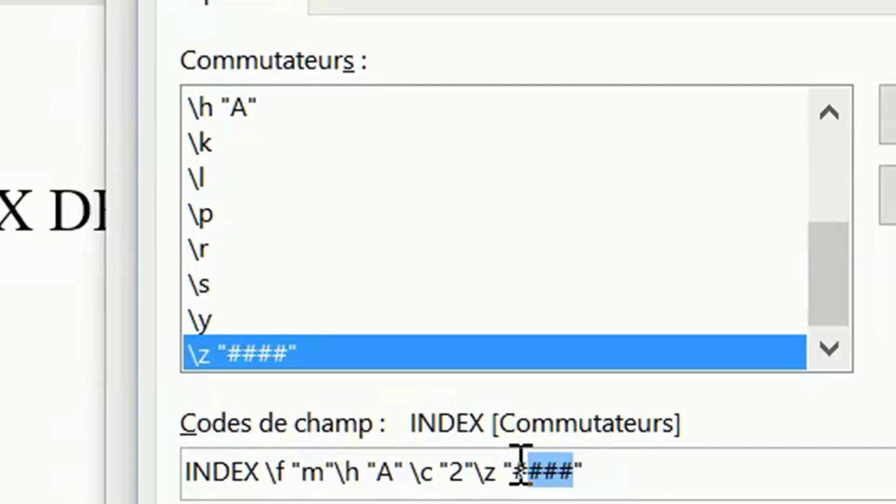
text(10)
text(36)
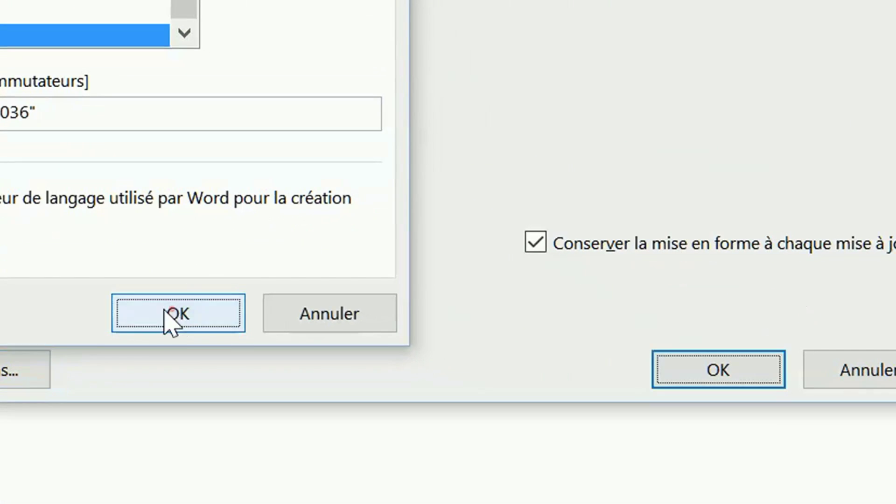
click(181, 315)
click(756, 380)
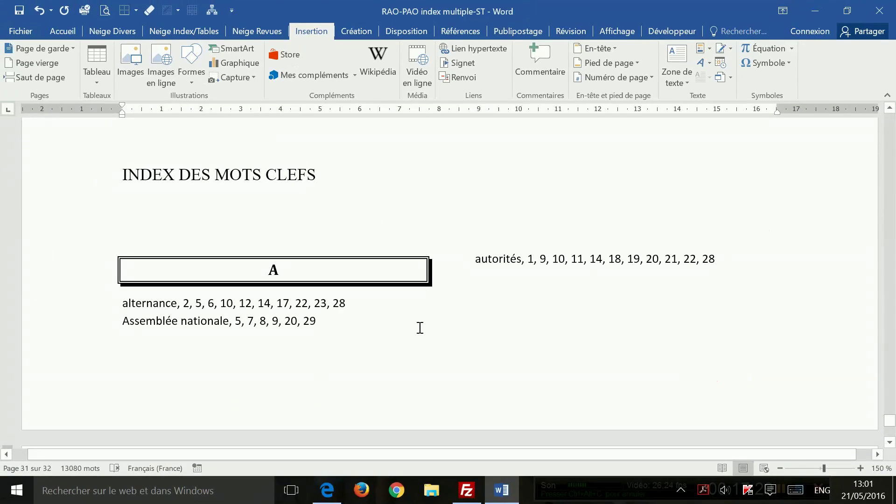
- Add the heading INDEX DES NOMS DE VILLES ET DE PAYS after the keyword index and choose the Index field for insertion beneath it
scroll(420, 329, down, 10)
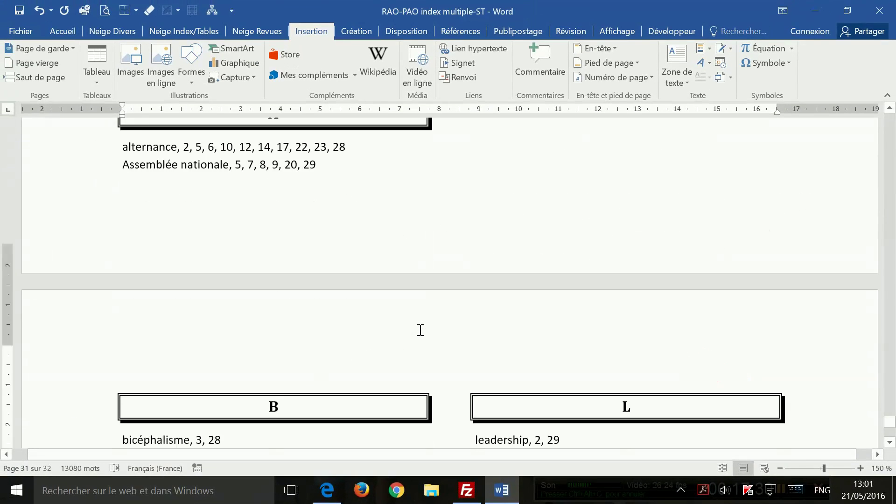
scroll(420, 330, down, 10)
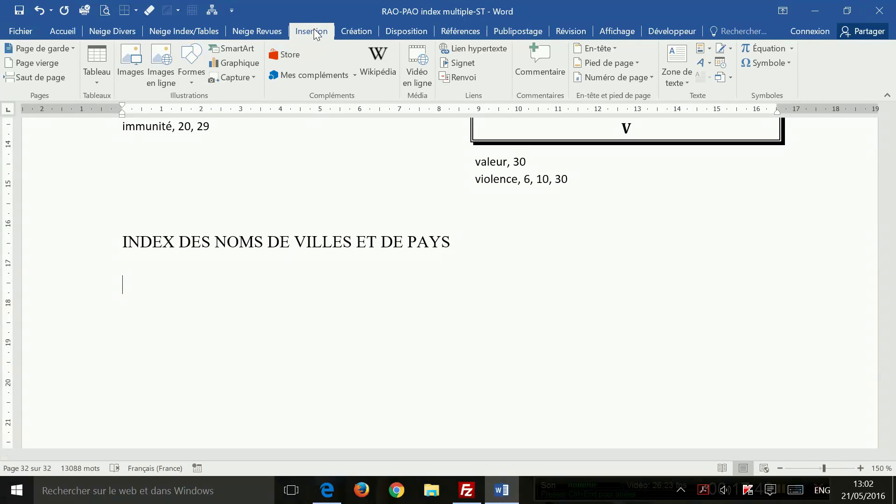
click(315, 33)
click(702, 48)
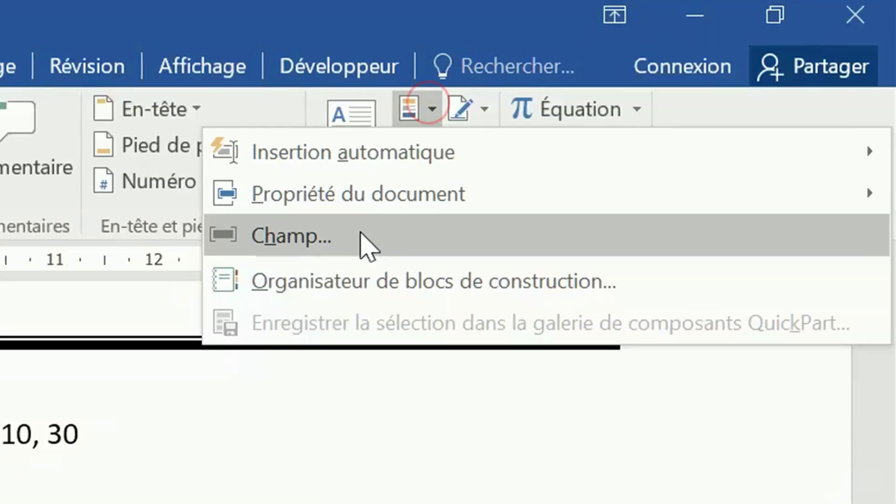
click(859, 267)
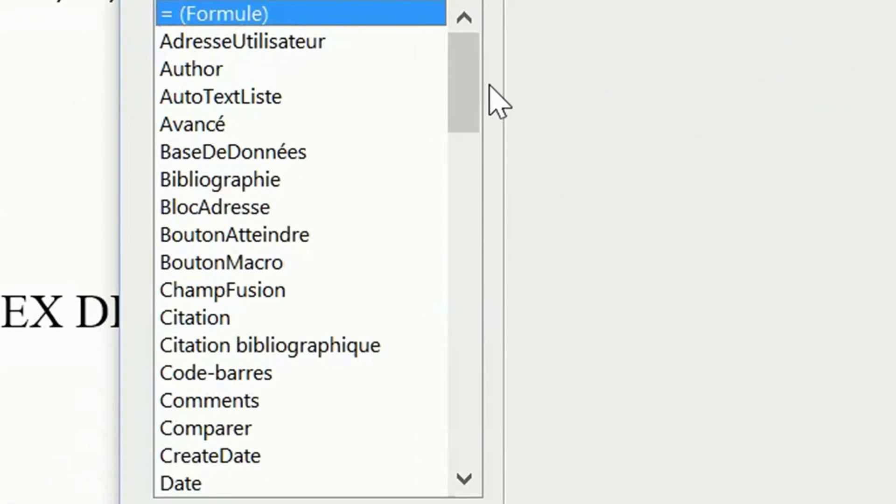
drag(466, 65, 486, 240)
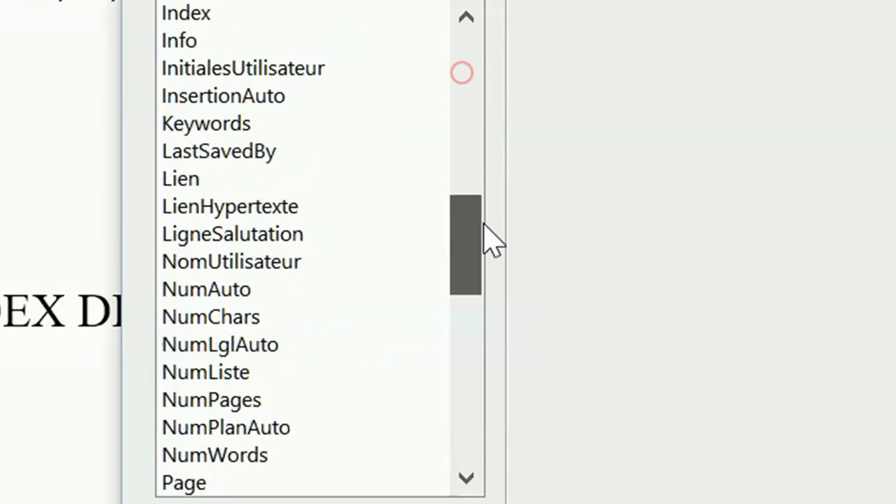
scroll(228, 396, up, 1)
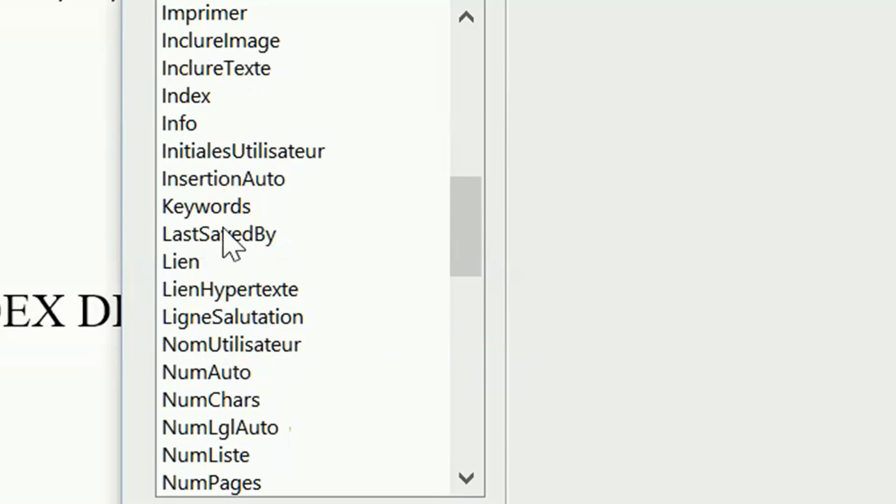
click(204, 91)
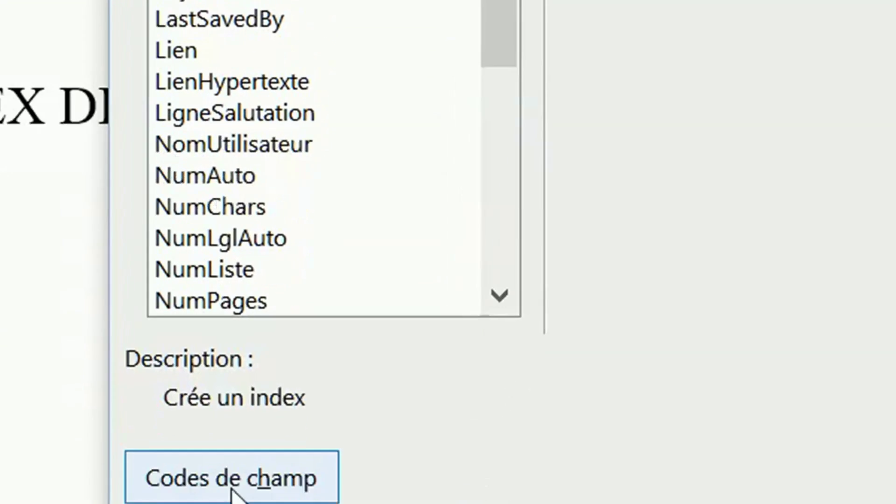
- Show the field codes and add the \f switch with the value "v" to the new INDEX field code
click(231, 503)
click(488, 503)
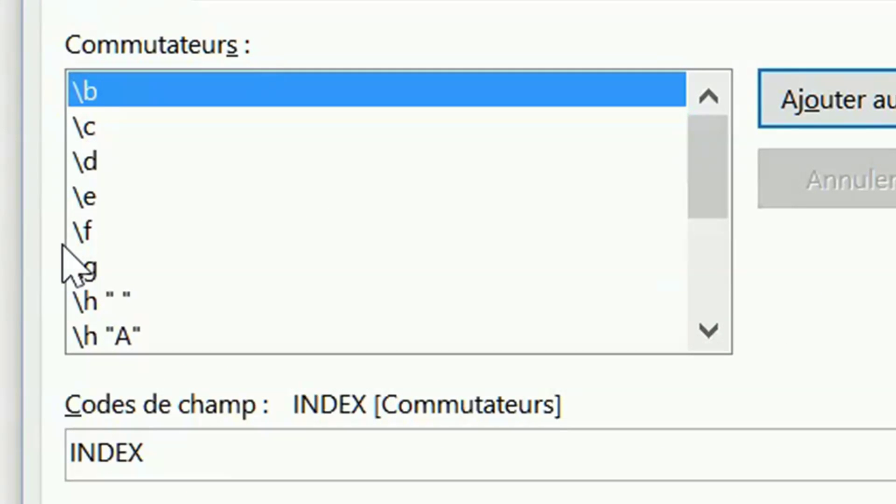
double_click(86, 234)
click(254, 452)
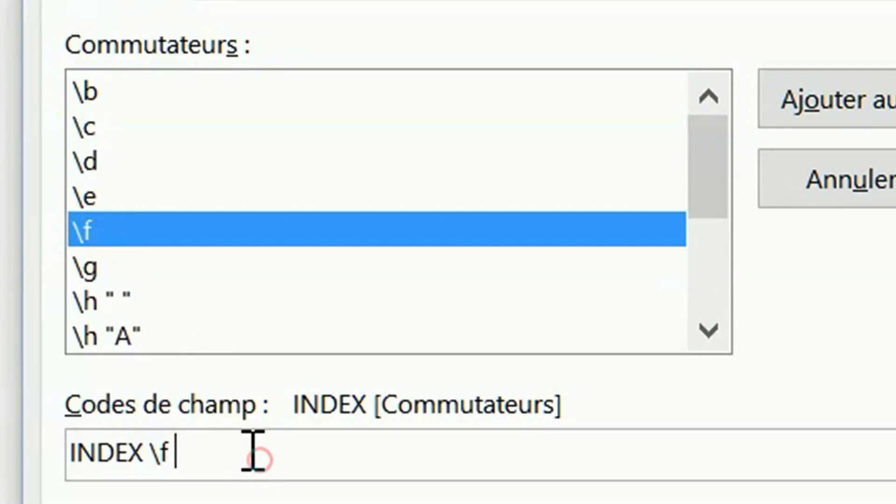
text(")
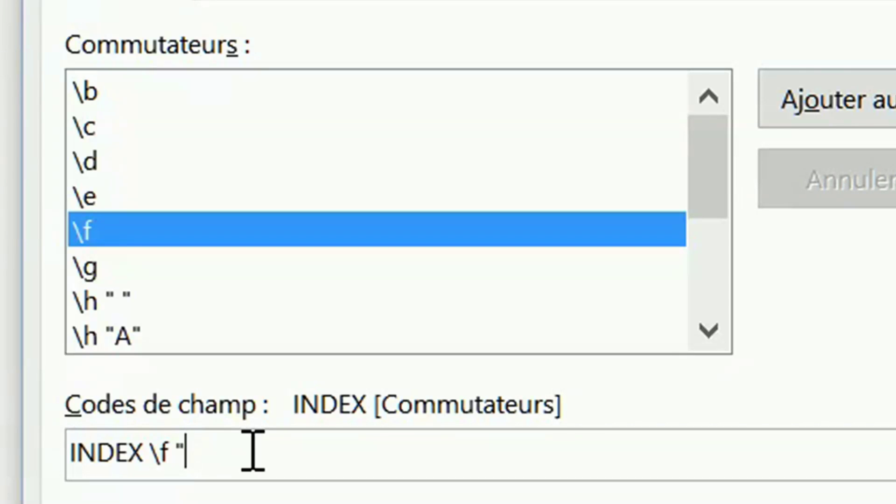
text(v")
- Add the \c switch with the value "2" and the \h "A" letter-heading switch to the INDEX field code
double_click(94, 126)
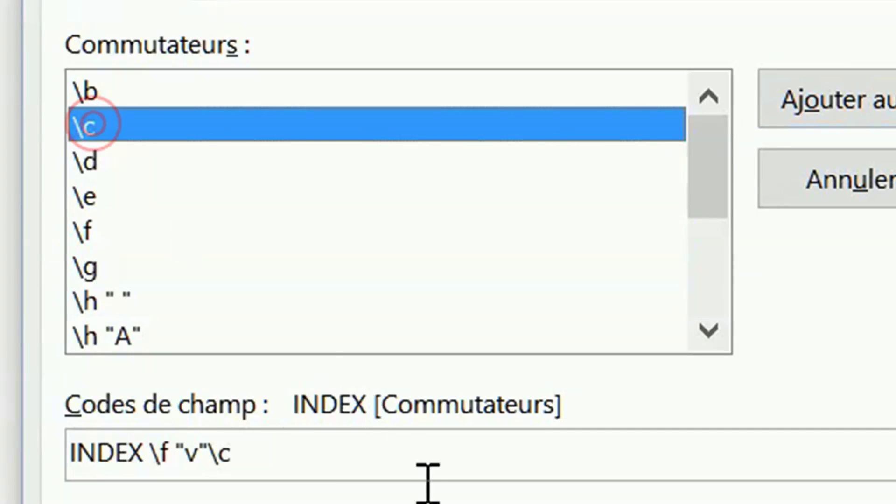
click(364, 464)
text(")
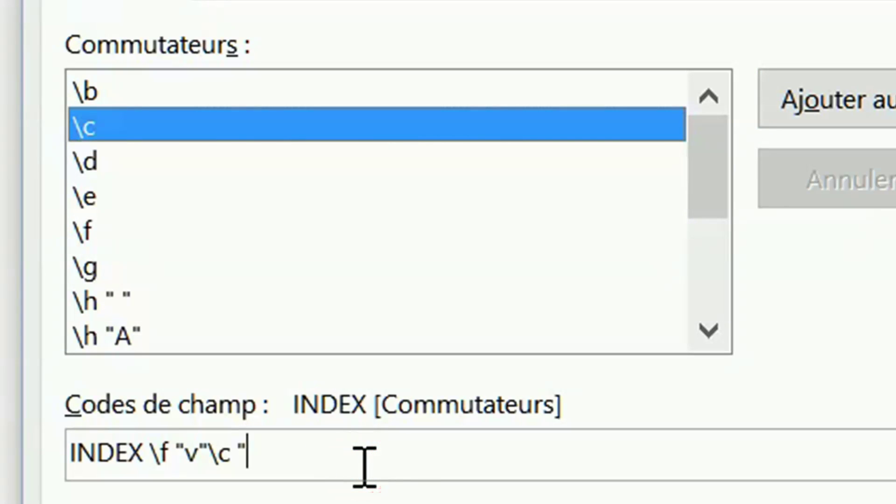
text(2)
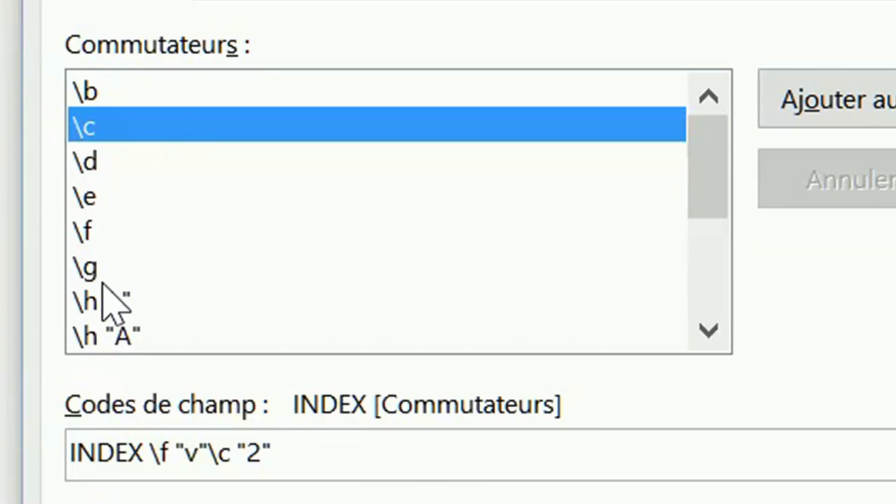
double_click(112, 333)
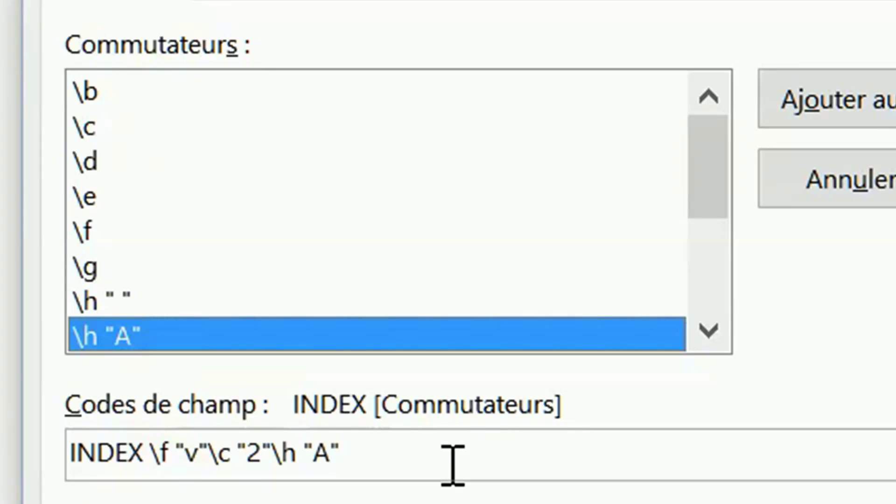
- Add the \z language switch with the value "1036" and insert the index of cities and countries
drag(706, 176, 710, 289)
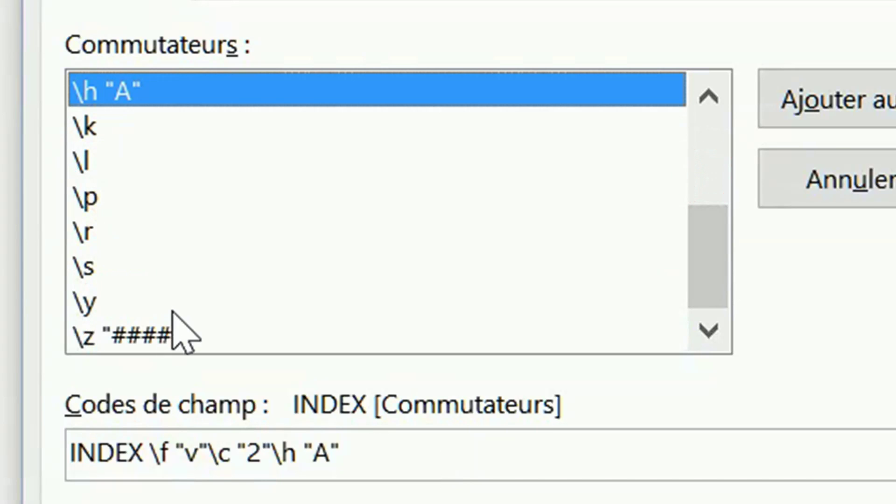
click(168, 335)
double_click(164, 335)
click(443, 450)
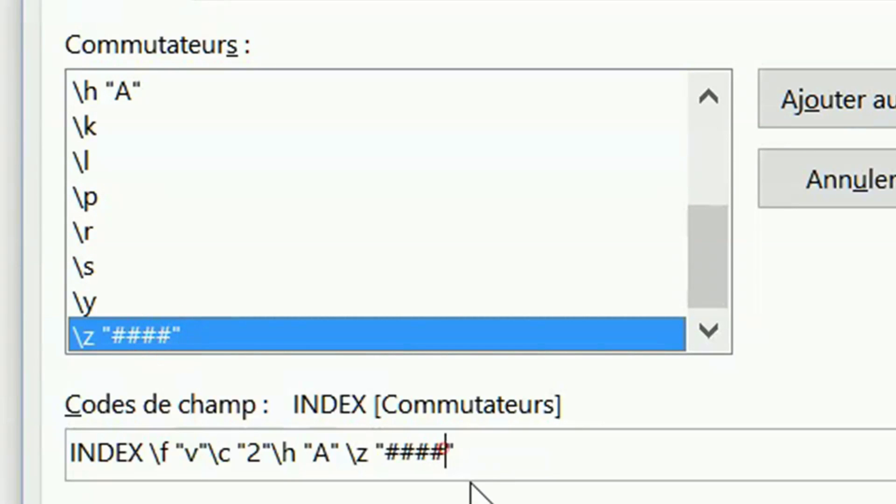
key(BackSpace)
key(BackSpace)
key(BackSpace)
key(BackSpace)
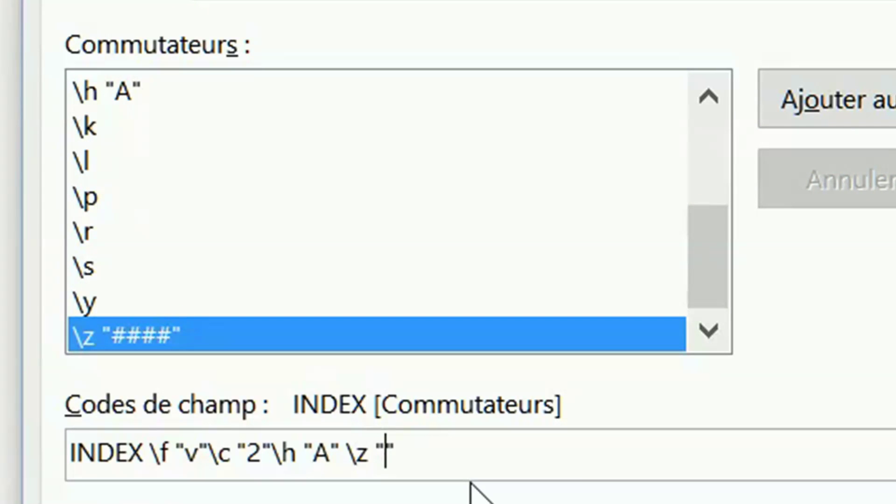
text(1036)
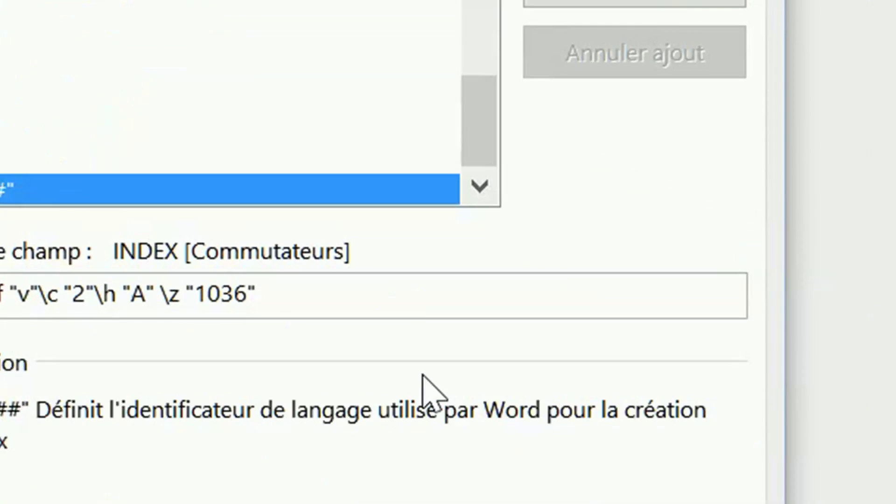
click(140, 285)
click(698, 344)
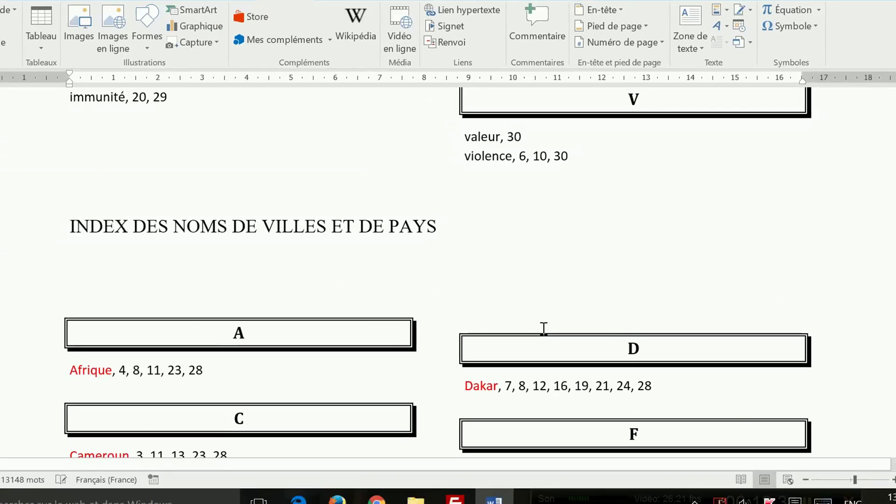
- Look through the inserted index of cities and countries from its heading to its last entry
scroll(546, 334, down, 6)
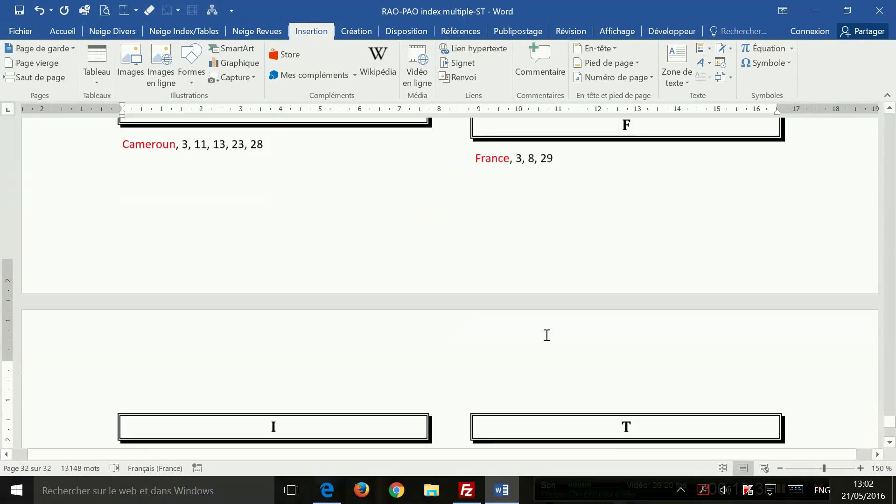
scroll(547, 335, down, 6)
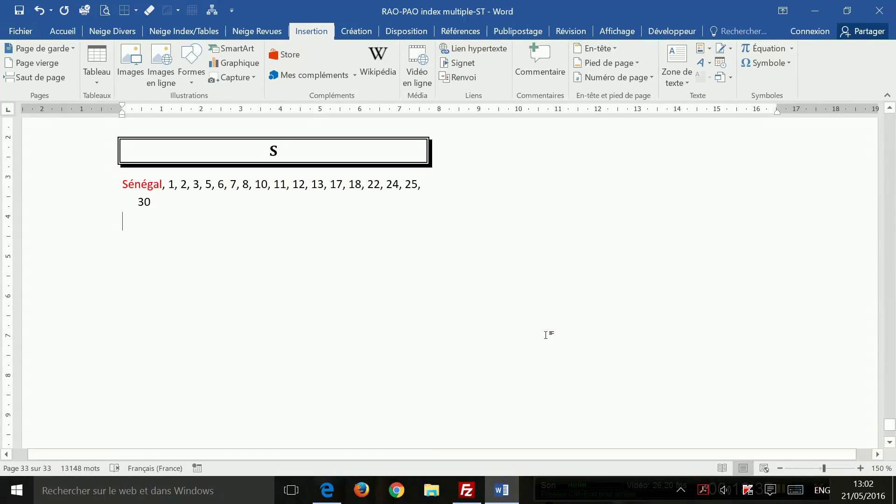
scroll(546, 334, up, 15)
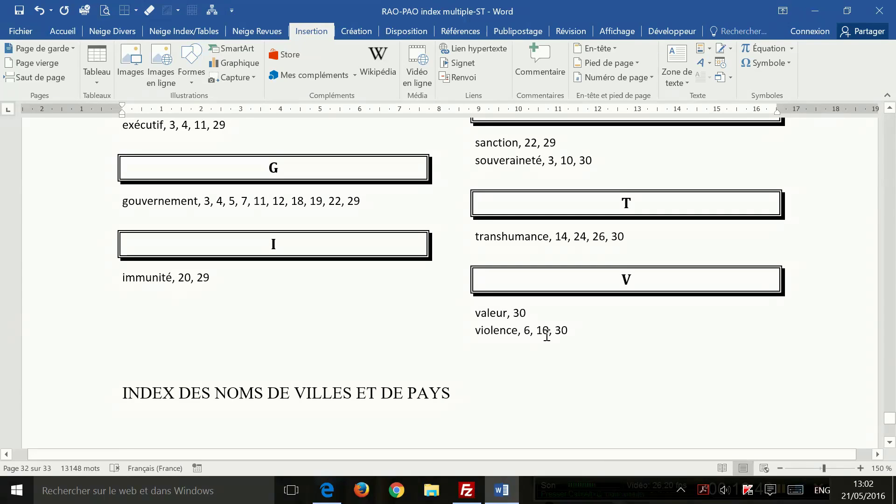
click(507, 496)
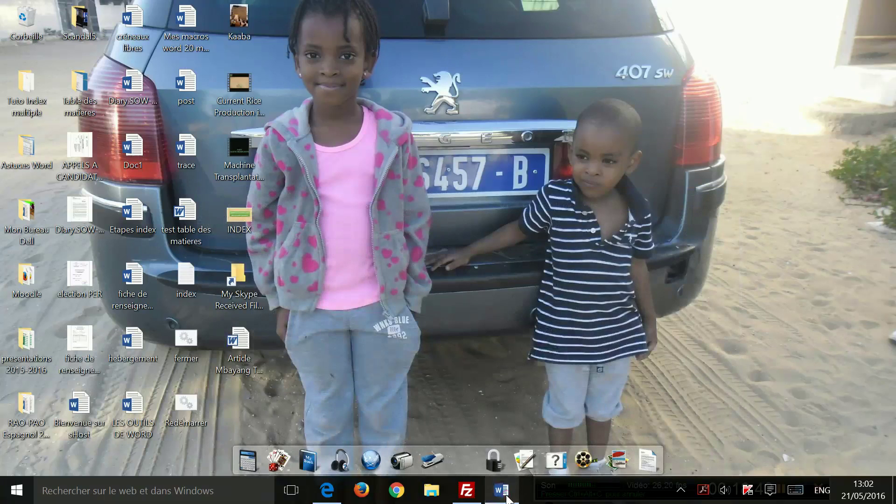
click(506, 496)
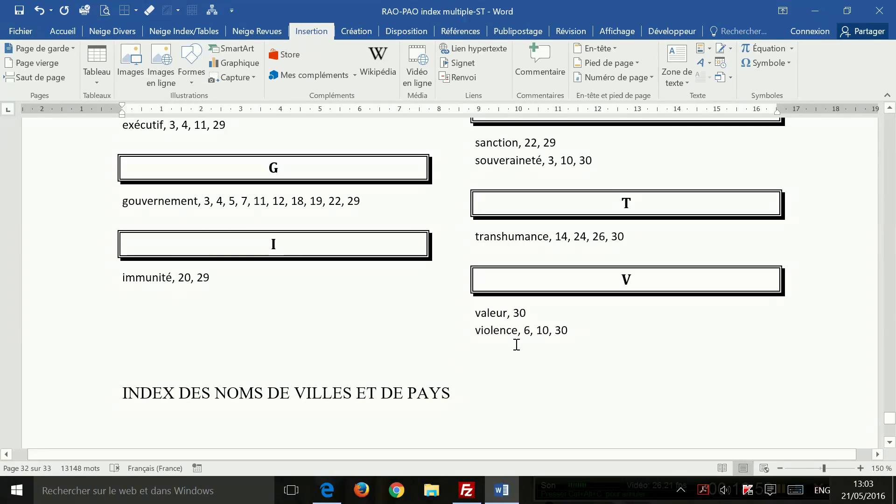
- Toggle the keyword index above the cities and countries heading to display its field code
scroll(572, 362, up, 3)
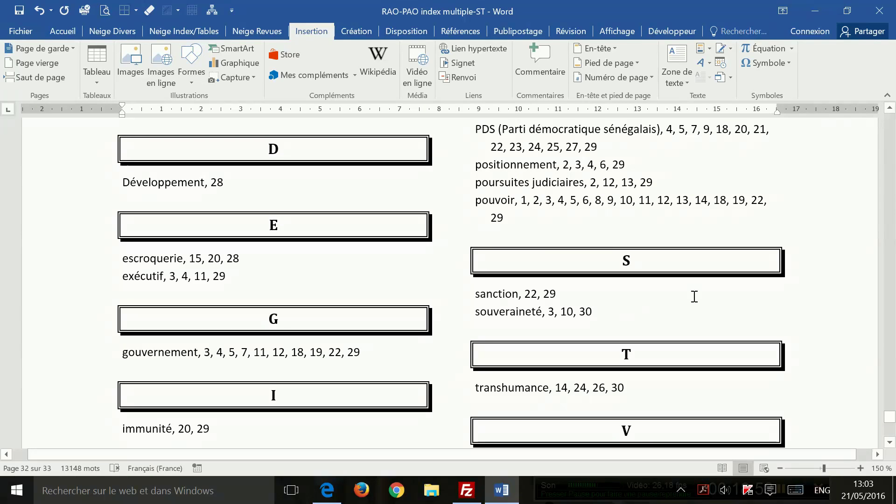
scroll(688, 216, down, 4)
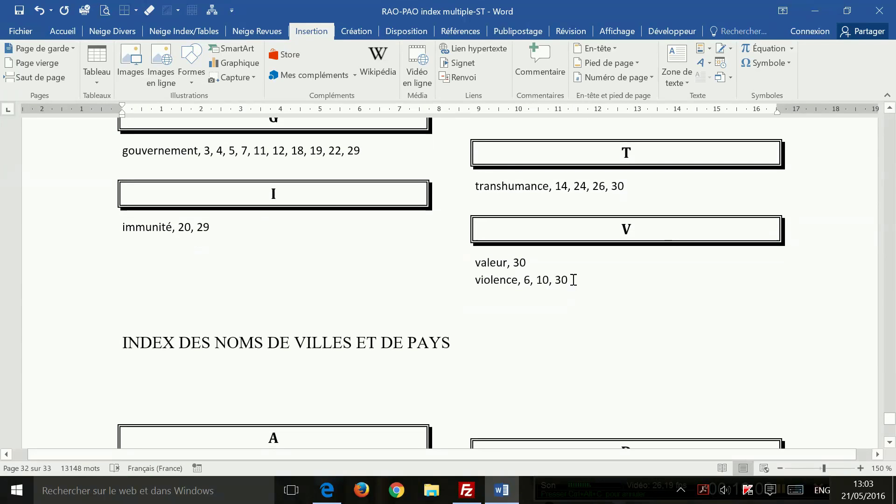
scroll(426, 242, up, 2)
scroll(426, 242, up, 1)
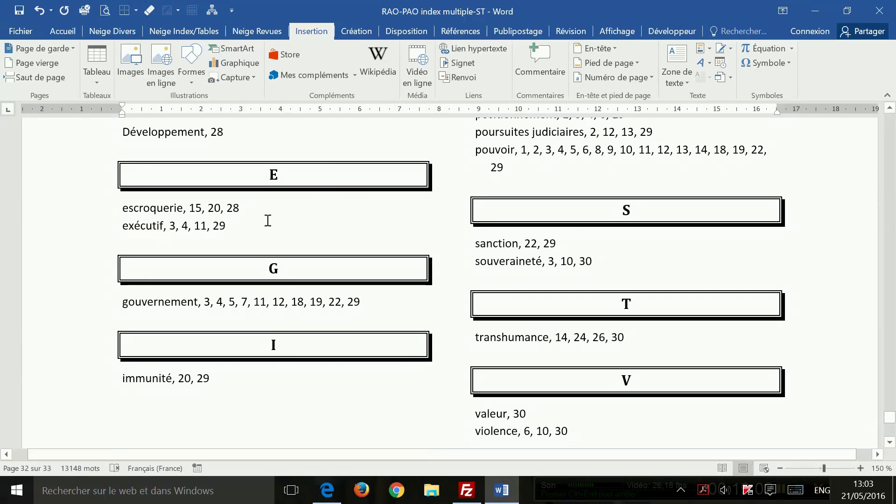
right_click(308, 175)
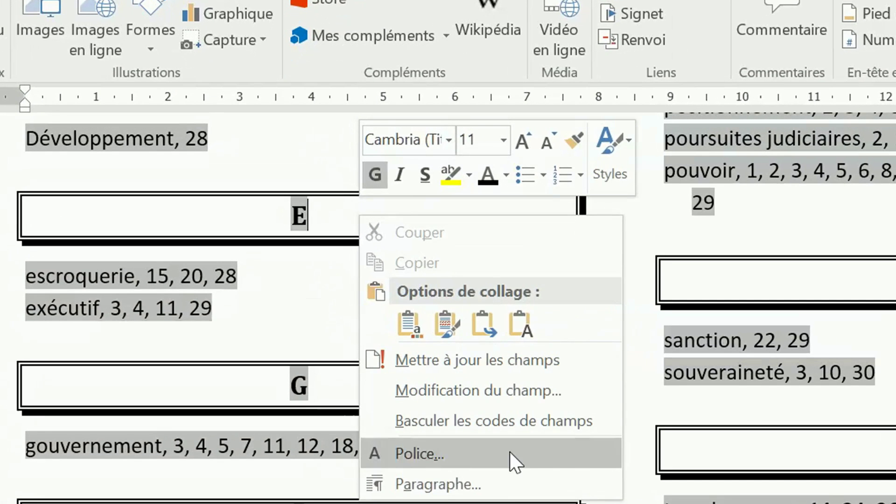
click(535, 419)
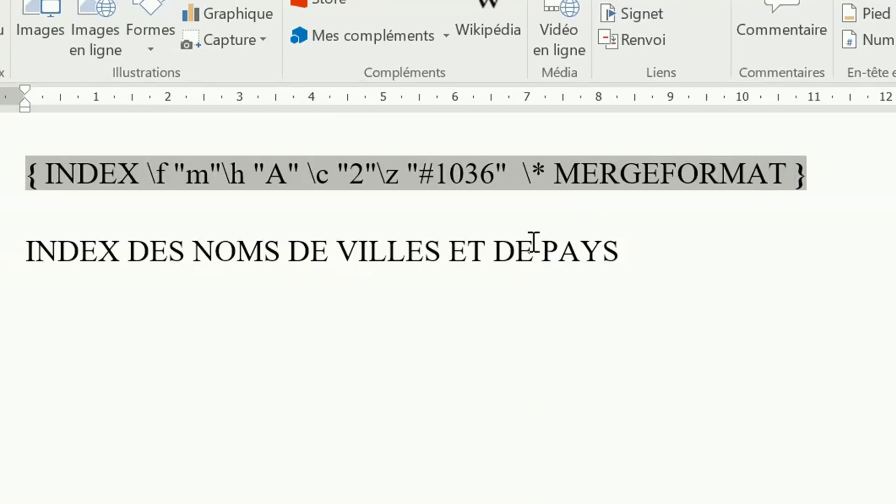